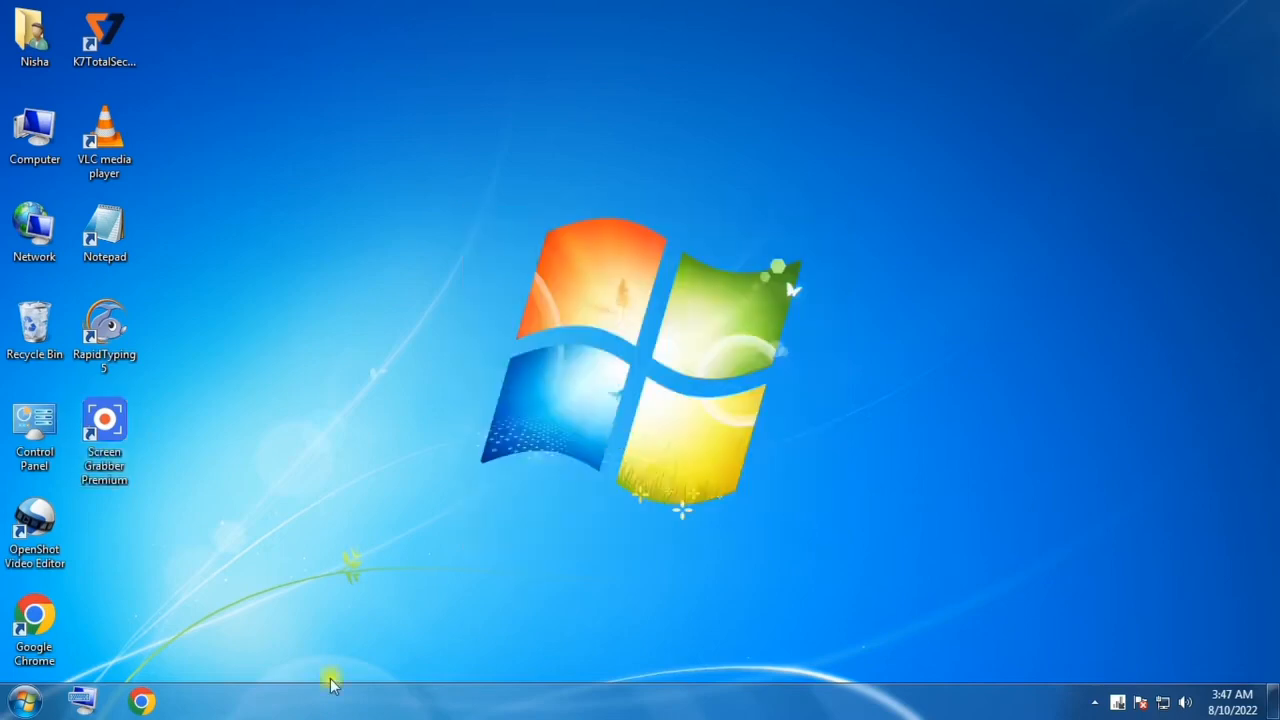
# Step: Open Microsoft Office Word 2007 with a new blank document
pyautogui.click(25, 702)
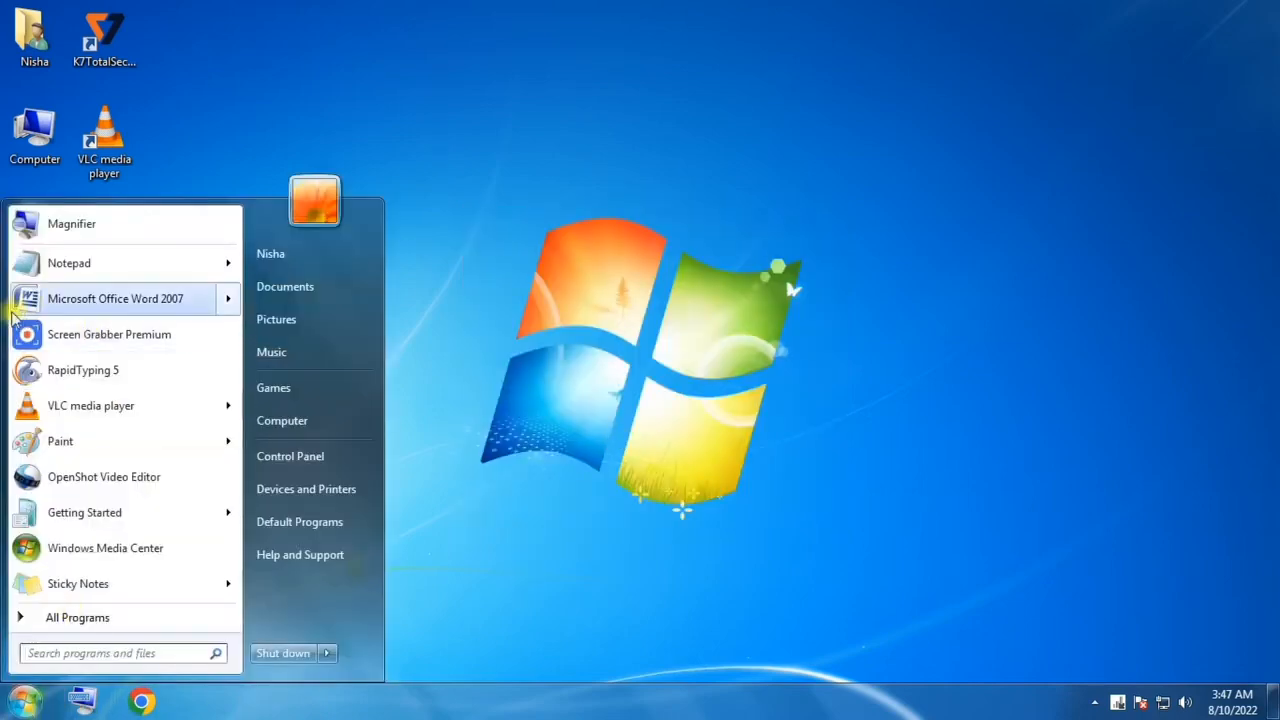
pyautogui.click(128, 296)
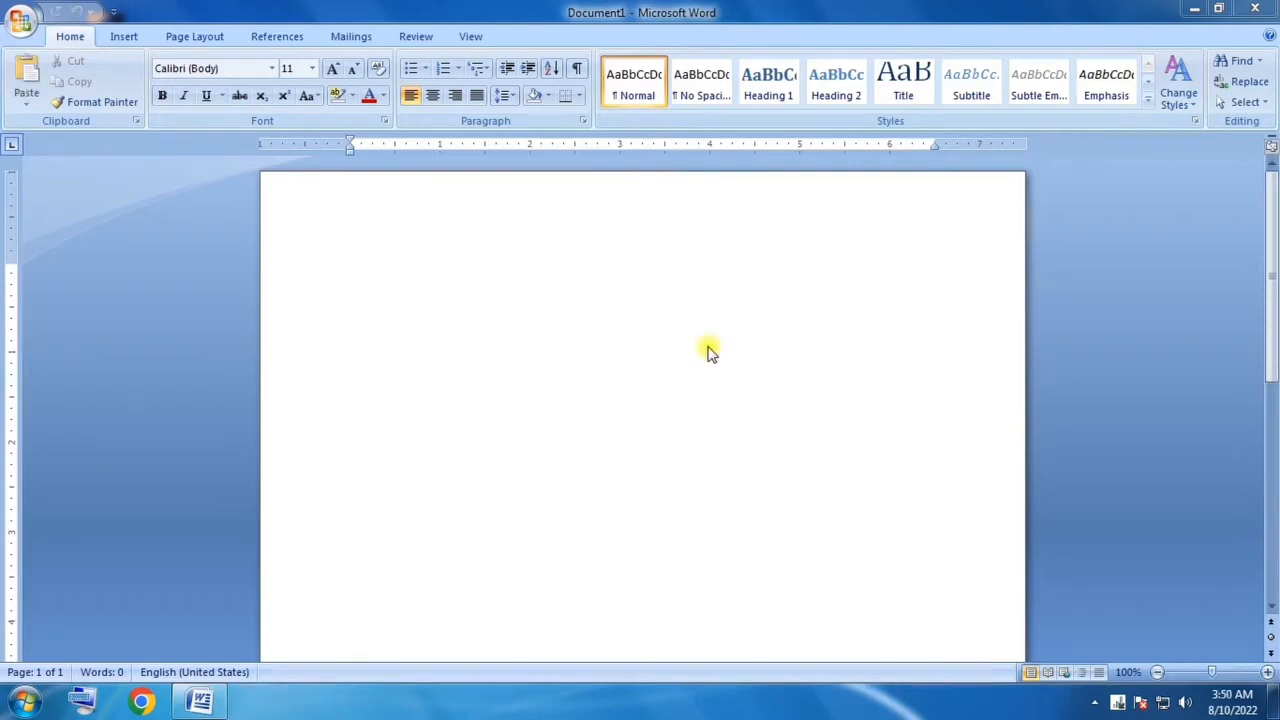
pyautogui.click(22, 22)
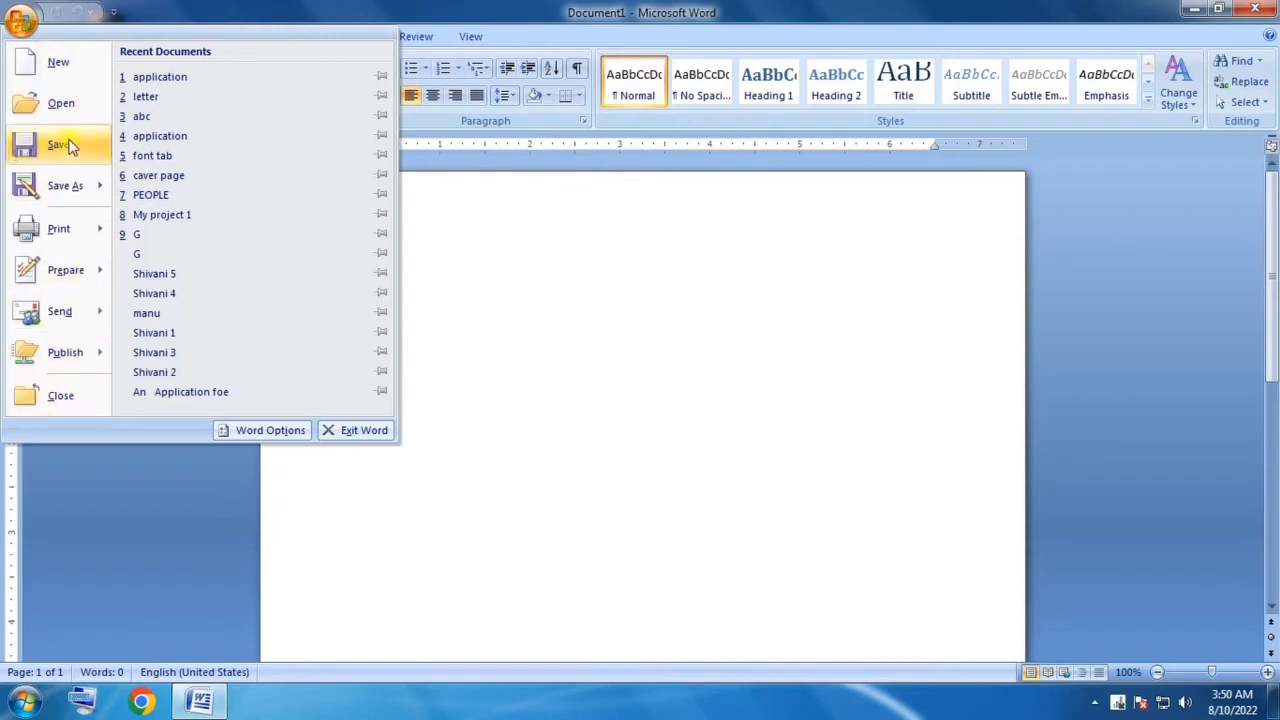
pyautogui.moveTo(64, 172)
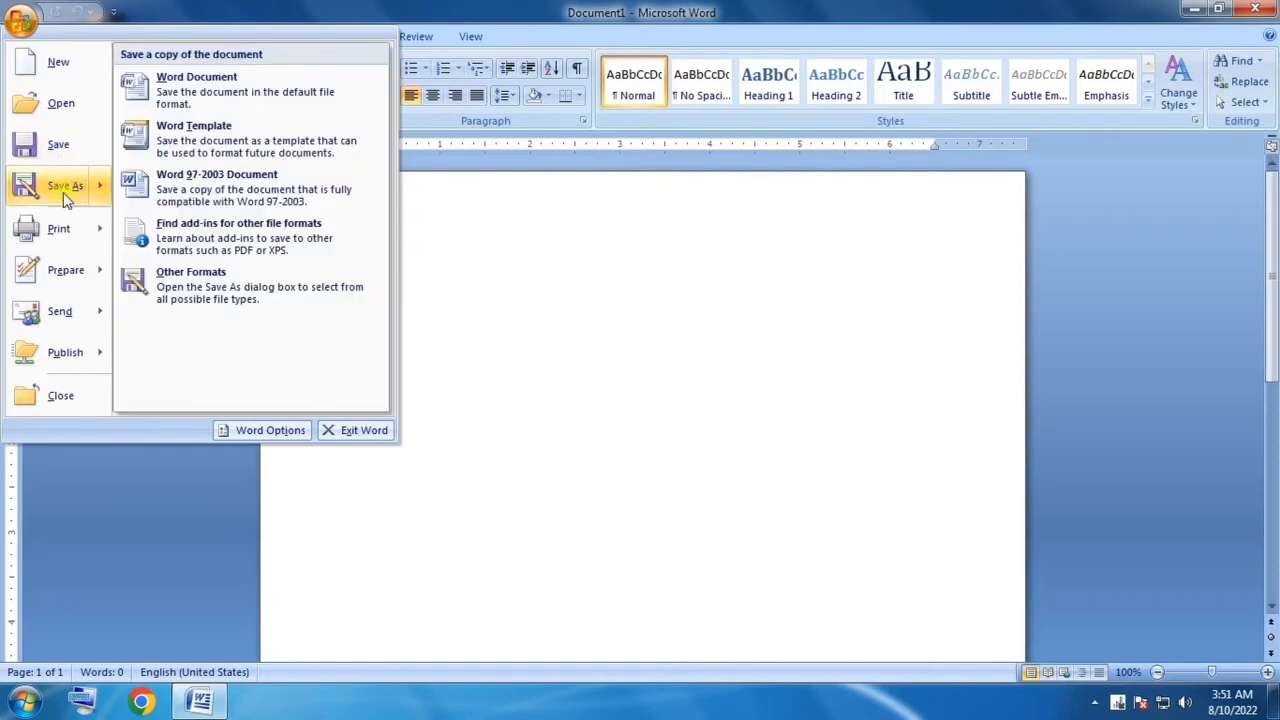
pyautogui.click(506, 434)
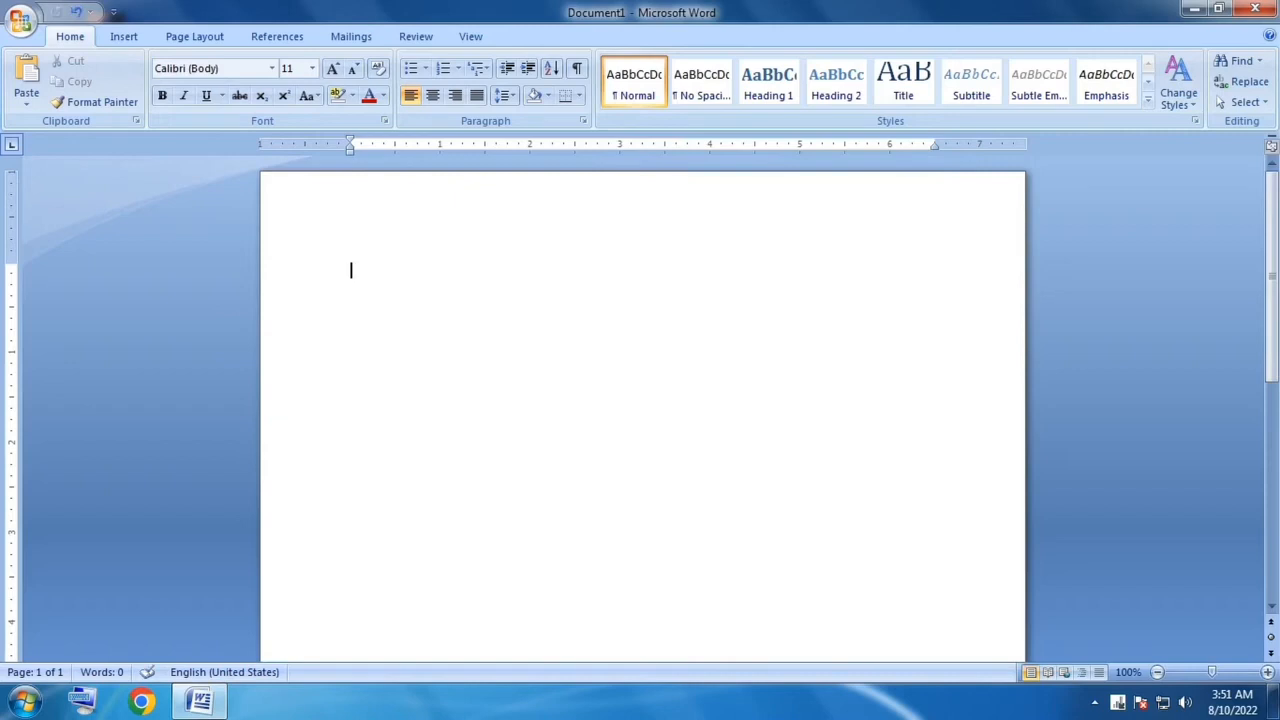
# Step: Generate sample paragraphs in the blank document with the formula =rand()
pyautogui.write('=rand()')
pyautogui.press('Return')
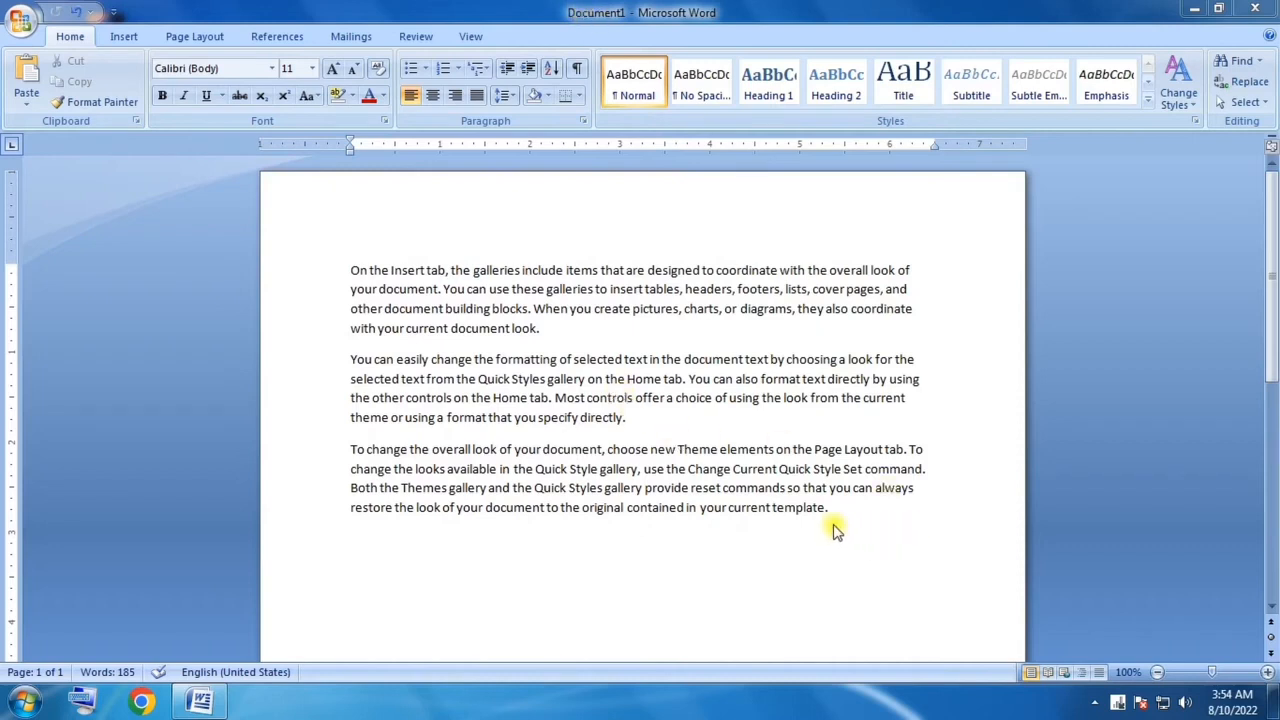
# Step: Save the new document in the Documents library as a Word Document named "Application"
pyautogui.click(22, 20)
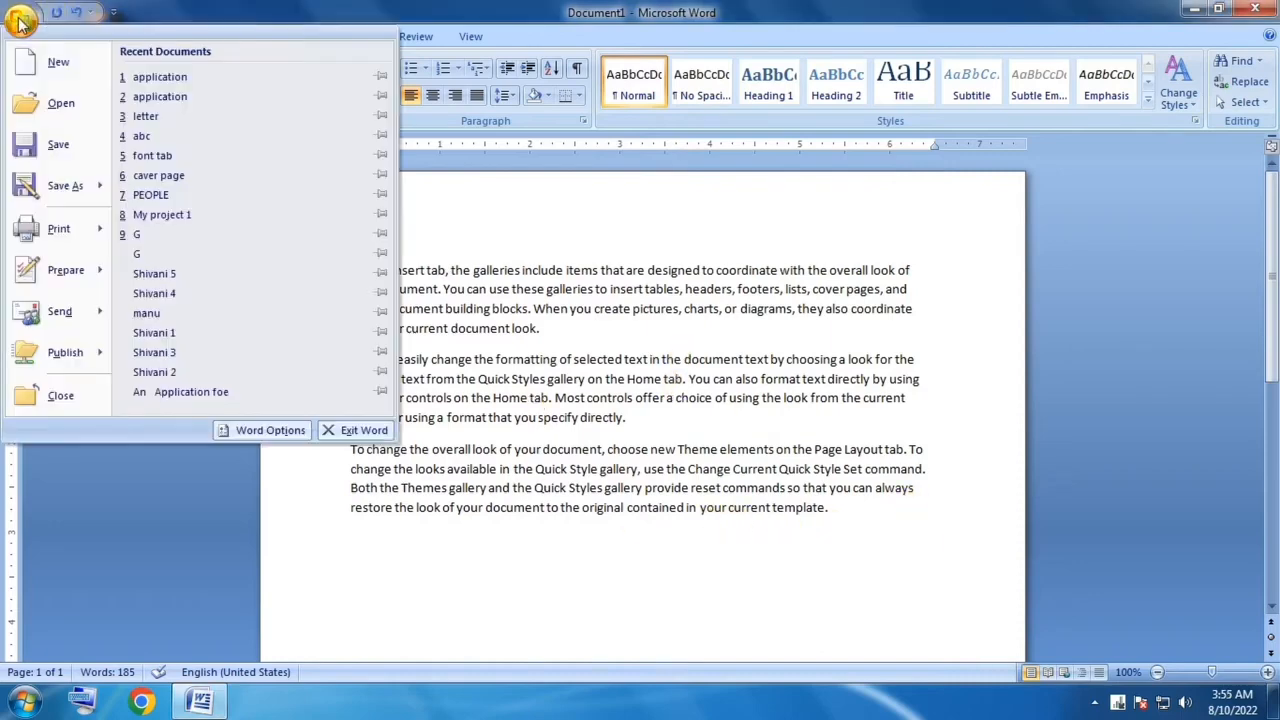
pyautogui.click(71, 147)
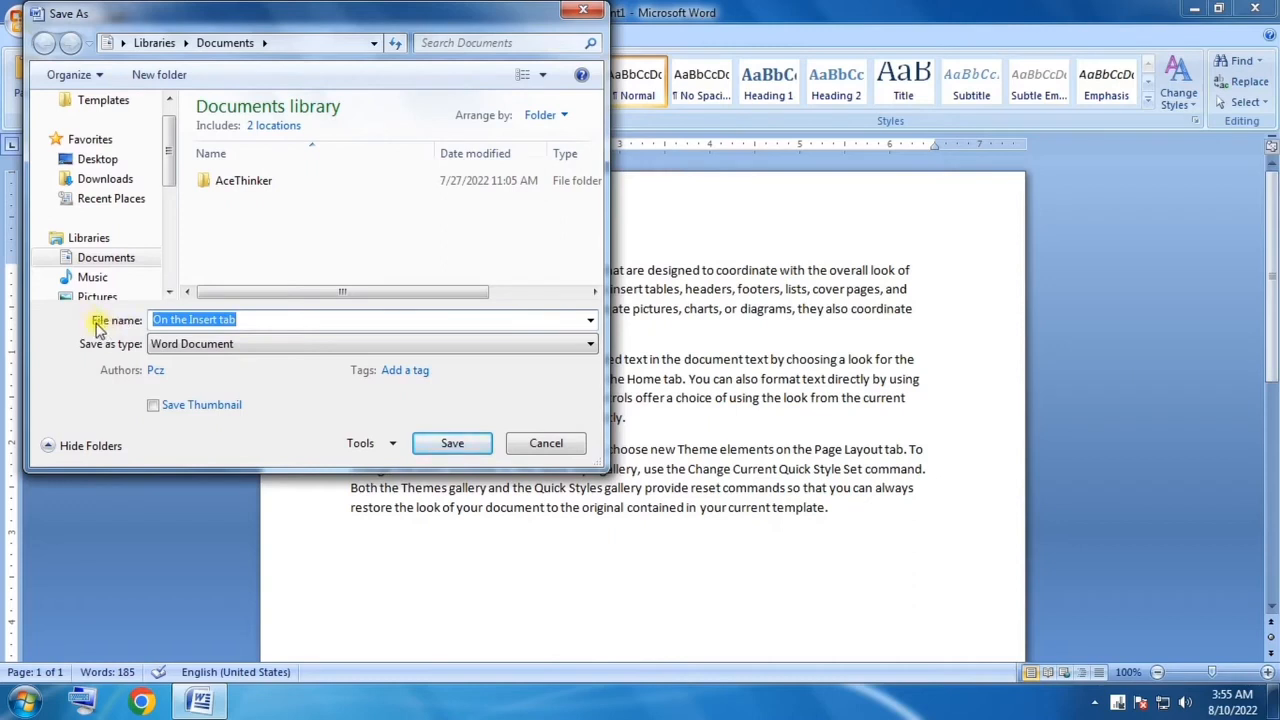
pyautogui.moveTo(244, 319); pyautogui.dragTo(152, 319)
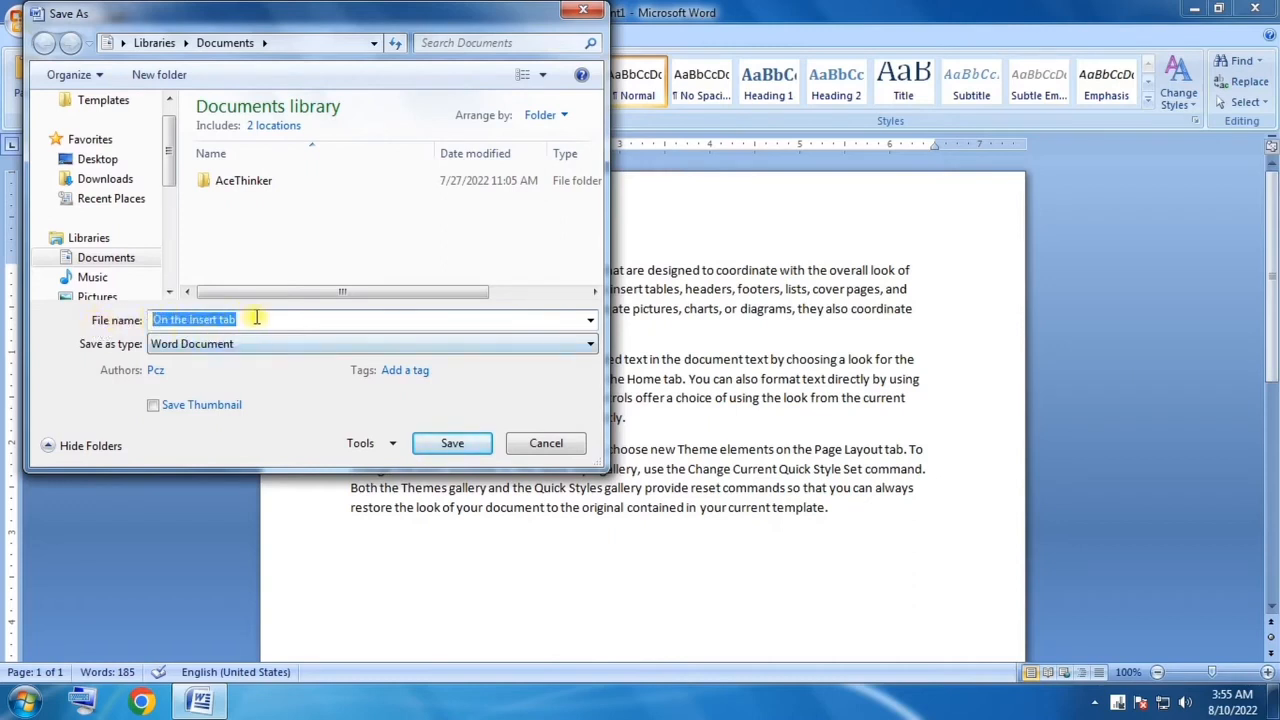
pyautogui.press('BackSpace')
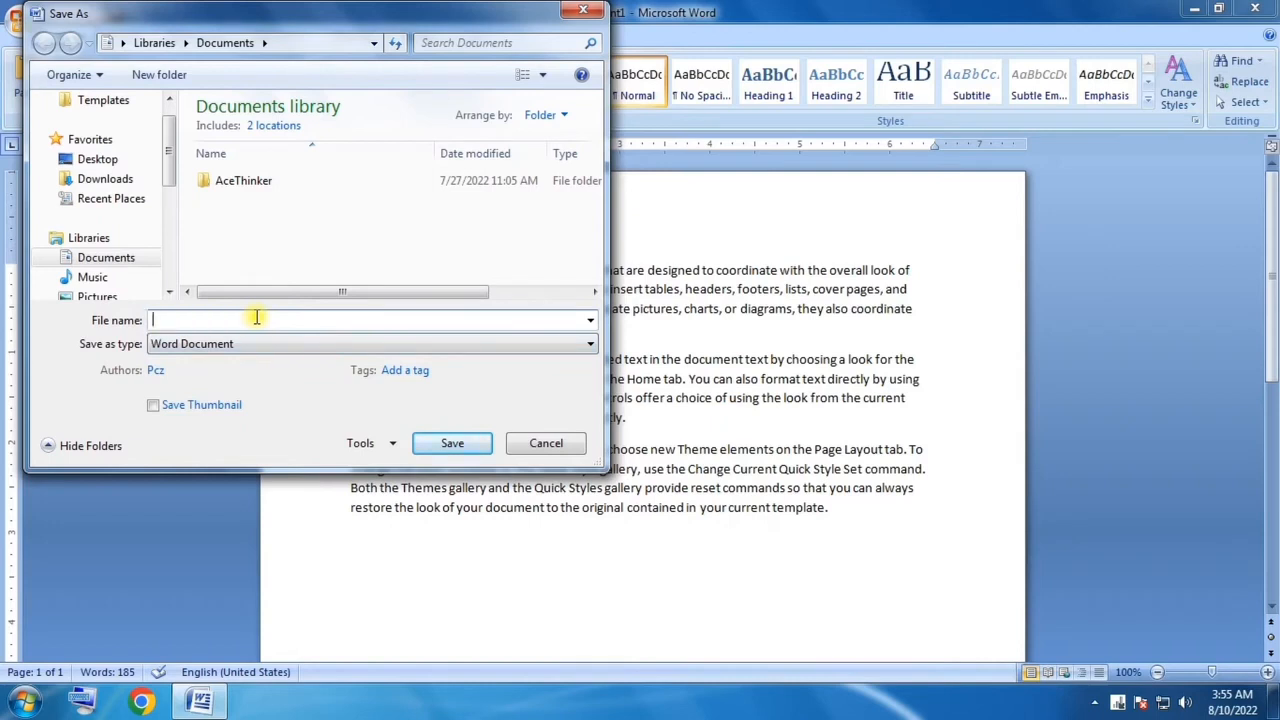
pyautogui.write('Application')
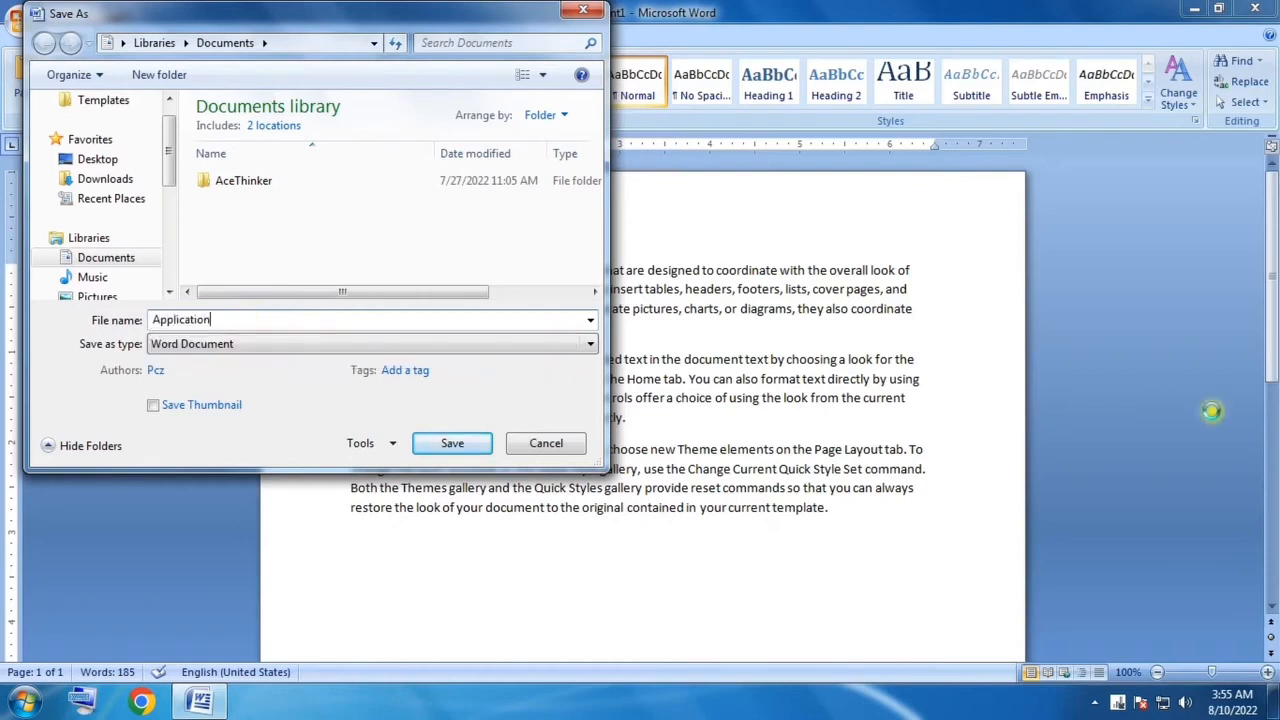
pyautogui.click(452, 443)
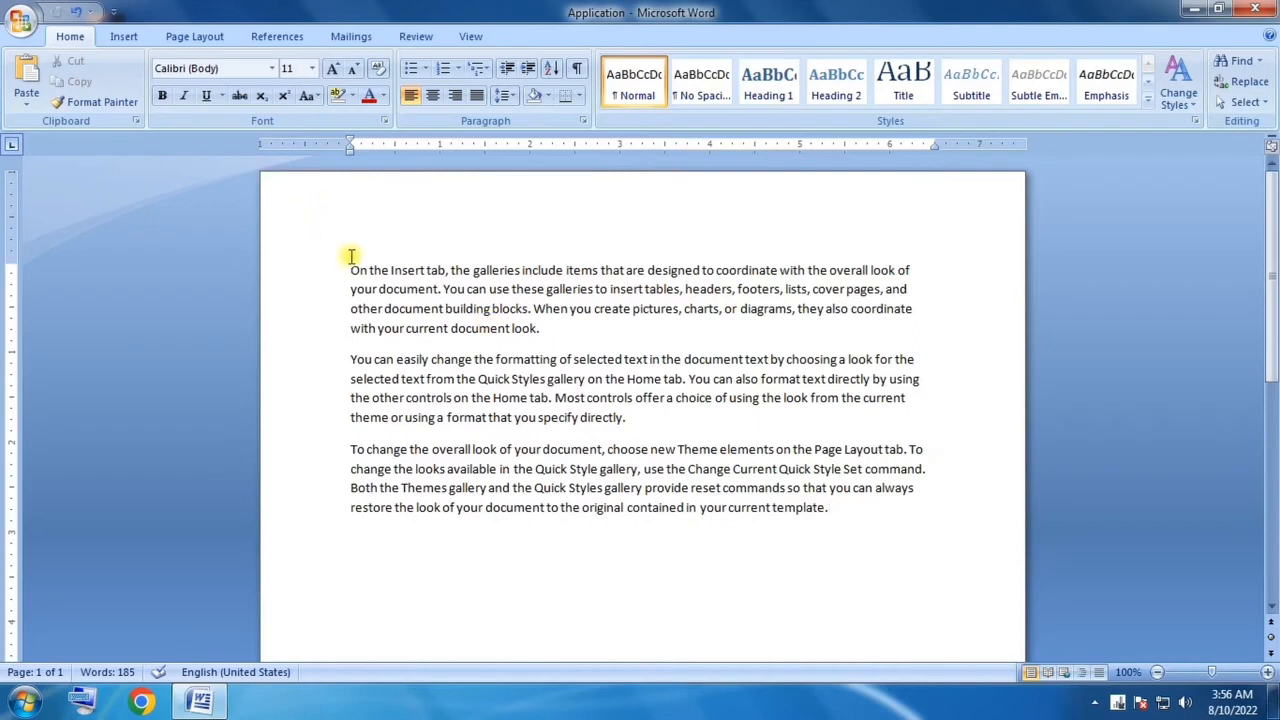
# Step: Add a new paragraph after the sample text reading "Jdsfahsd asdfhasdj ajsdhfajsd fkasdjfhaks j"
pyautogui.moveTo(352, 268); pyautogui.dragTo(828, 500)
pyautogui.click(848, 520)
pyautogui.press('Return')
pyautogui.write('j')
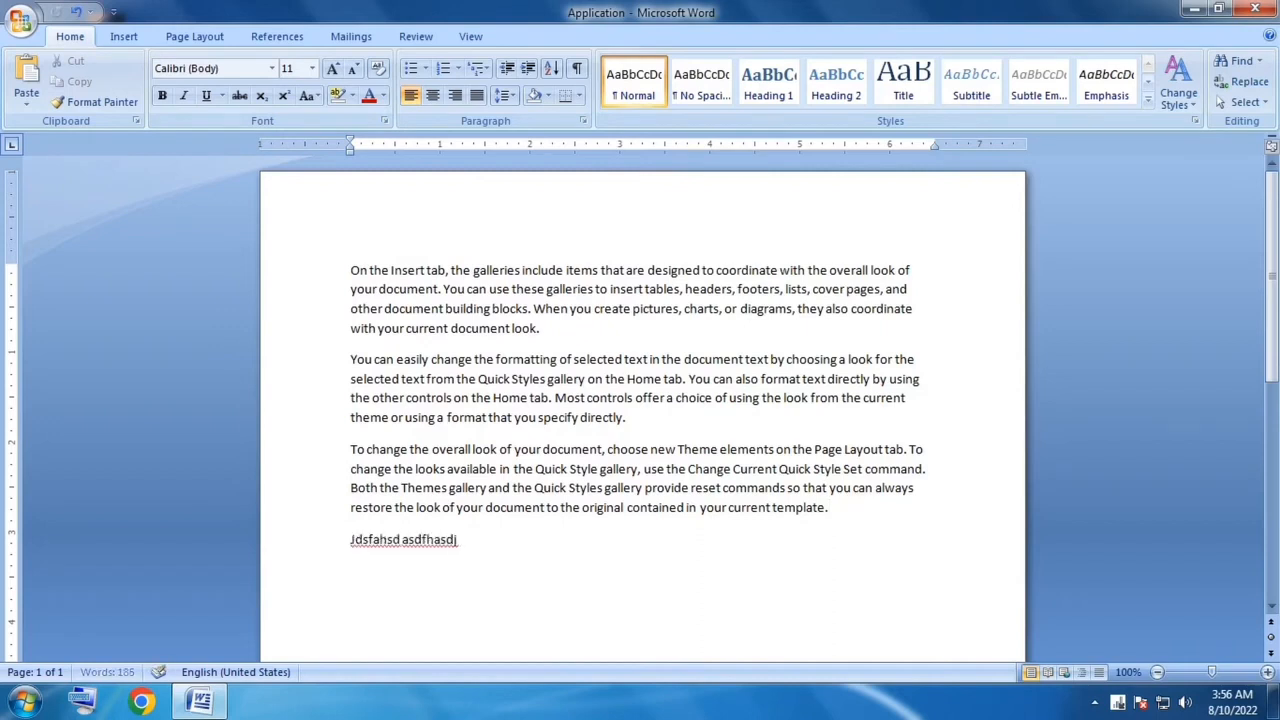
pyautogui.write('dsfahsd asdfhasdj ajsdhfajsd fkasdjfhaks j')
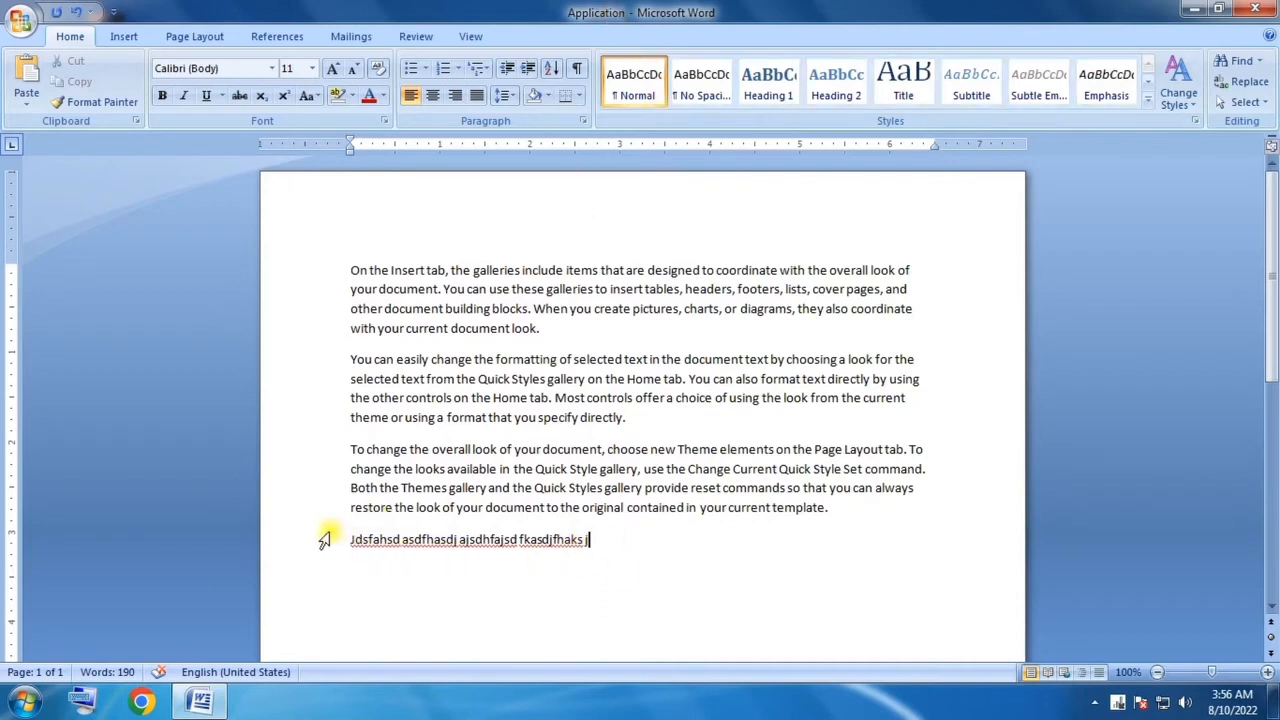
pyautogui.click(830, 512)
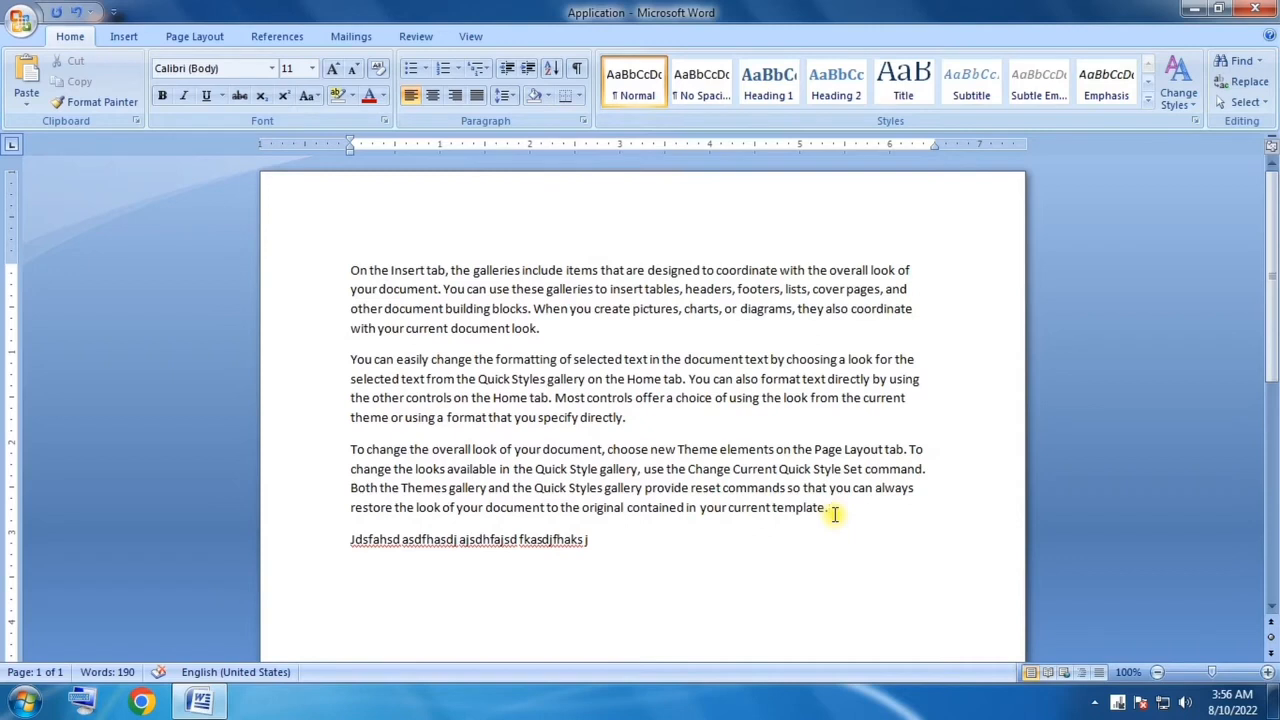
pyautogui.moveTo(352, 268); pyautogui.dragTo(831, 517)
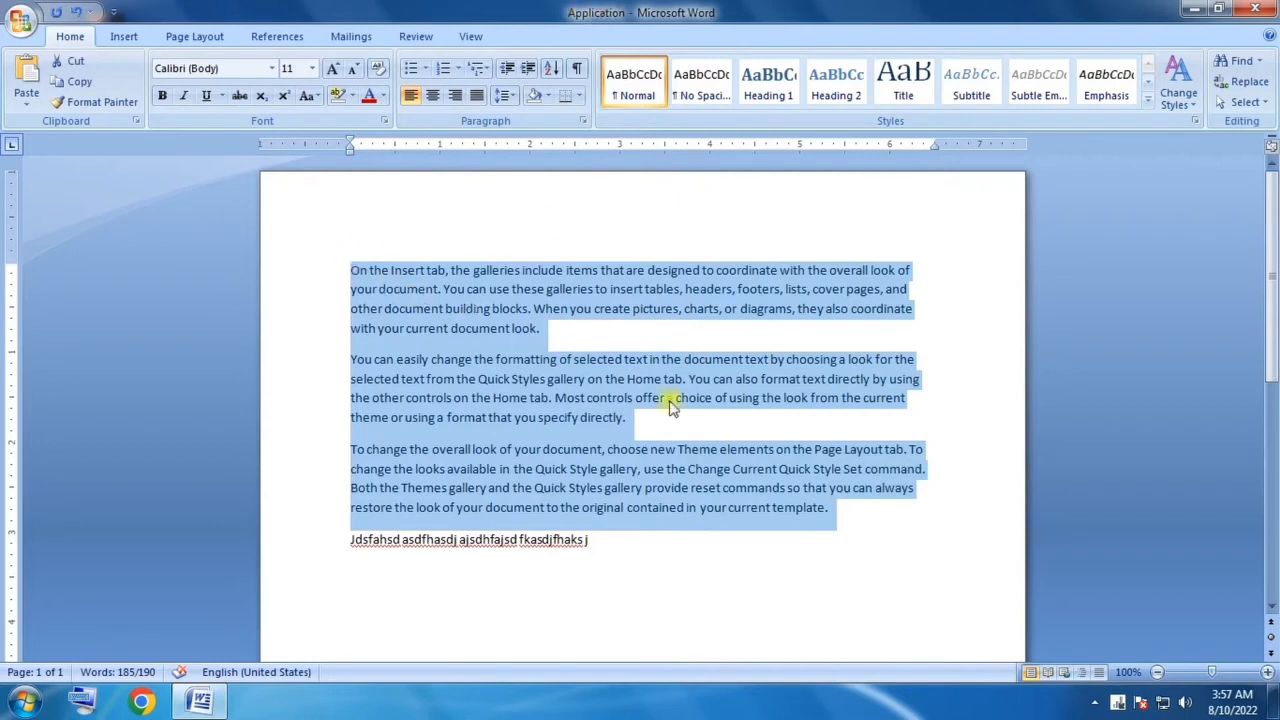
pyautogui.click(830, 512)
pyautogui.moveTo(352, 540); pyautogui.dragTo(600, 531)
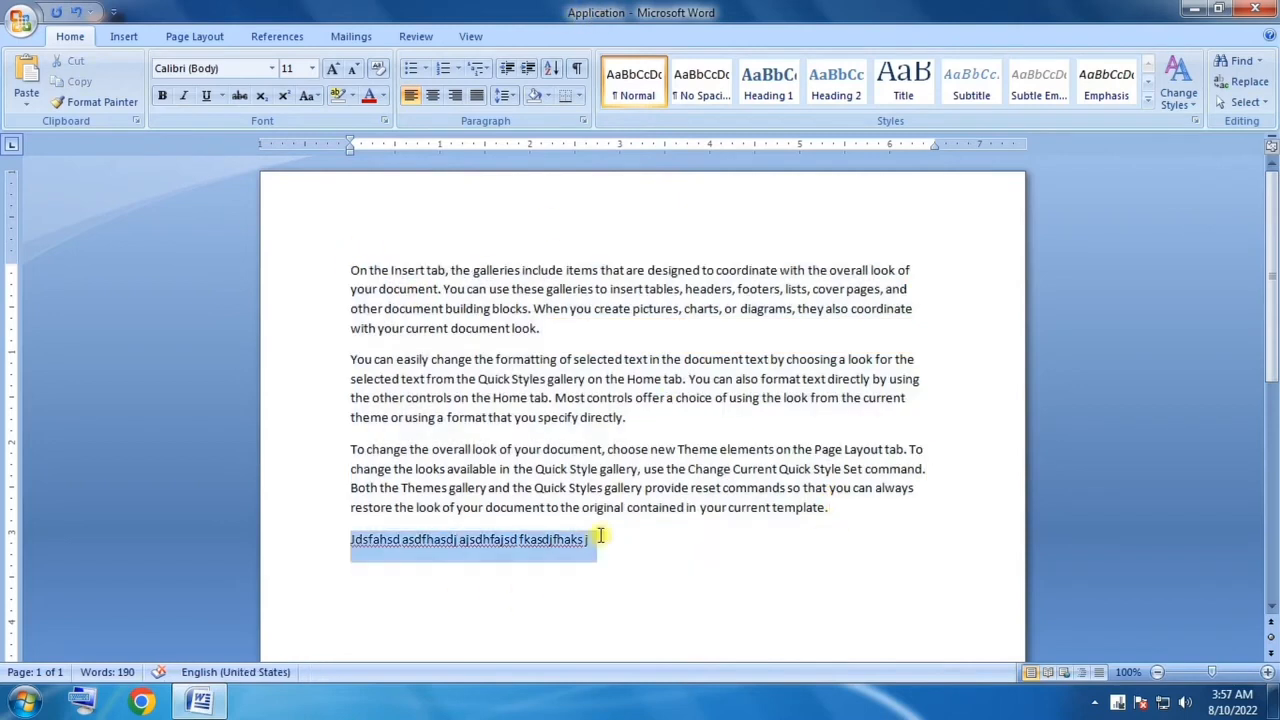
pyautogui.click(432, 562)
pyautogui.moveTo(349, 540); pyautogui.dragTo(600, 537)
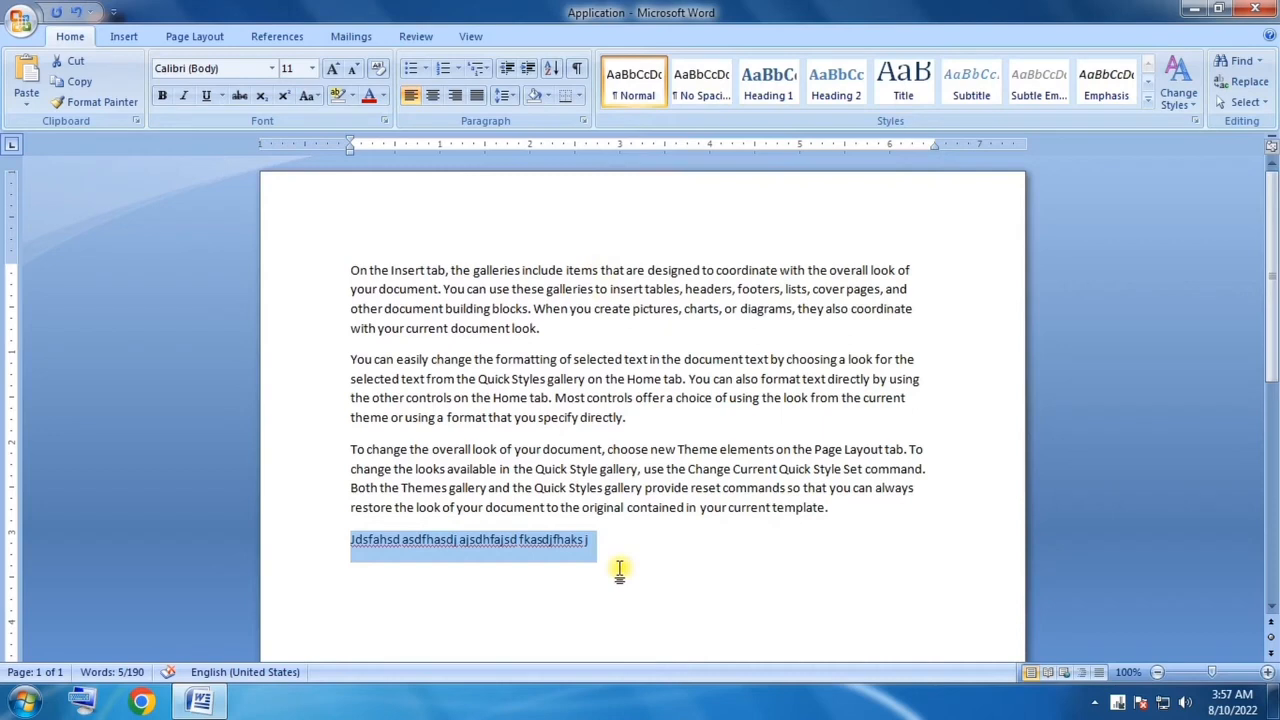
pyautogui.click(357, 568)
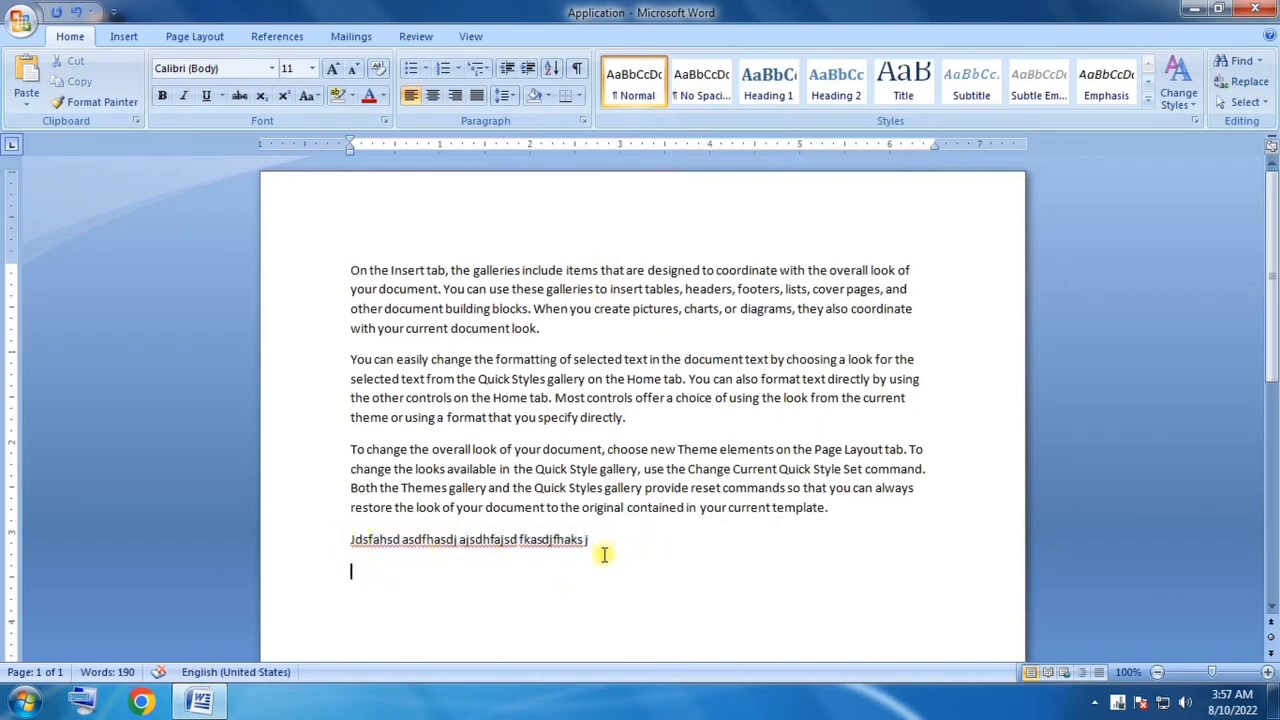
# Step: Remove the empty line below the added paragraph and save the document under its existing name several times in a row
pyautogui.press('BackSpace')
pyautogui.click(20, 20)
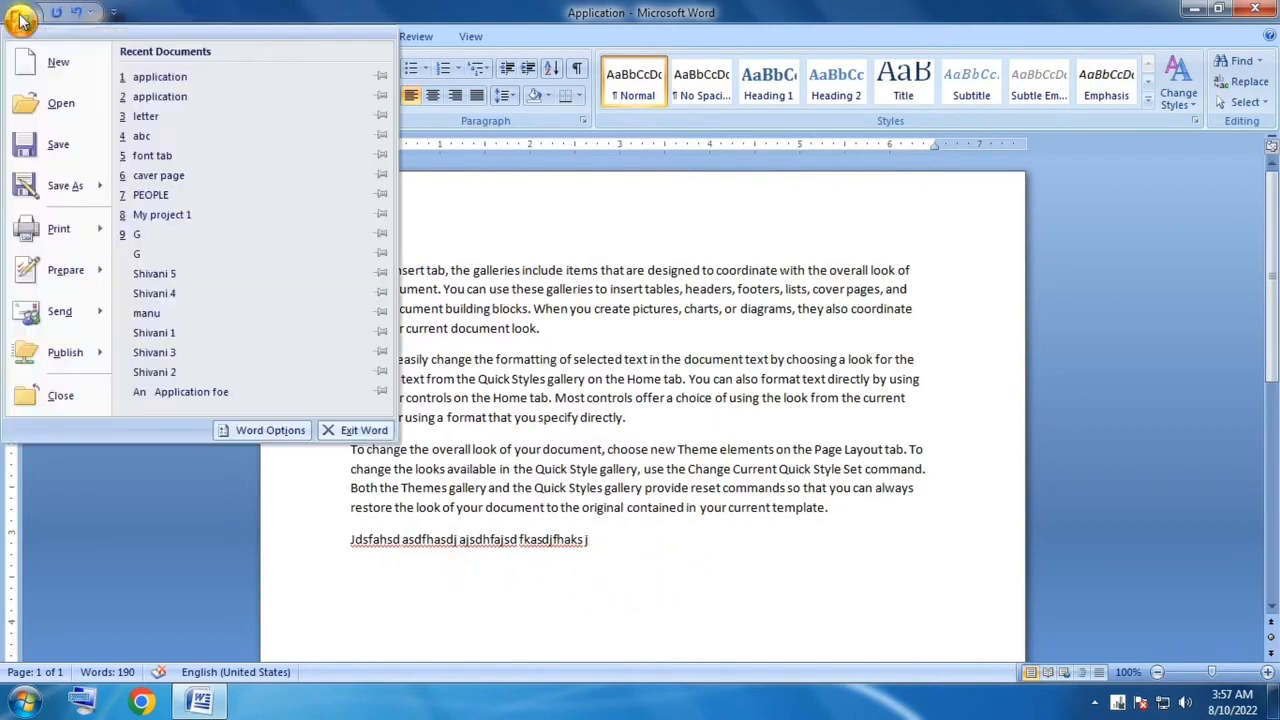
pyautogui.click(60, 145)
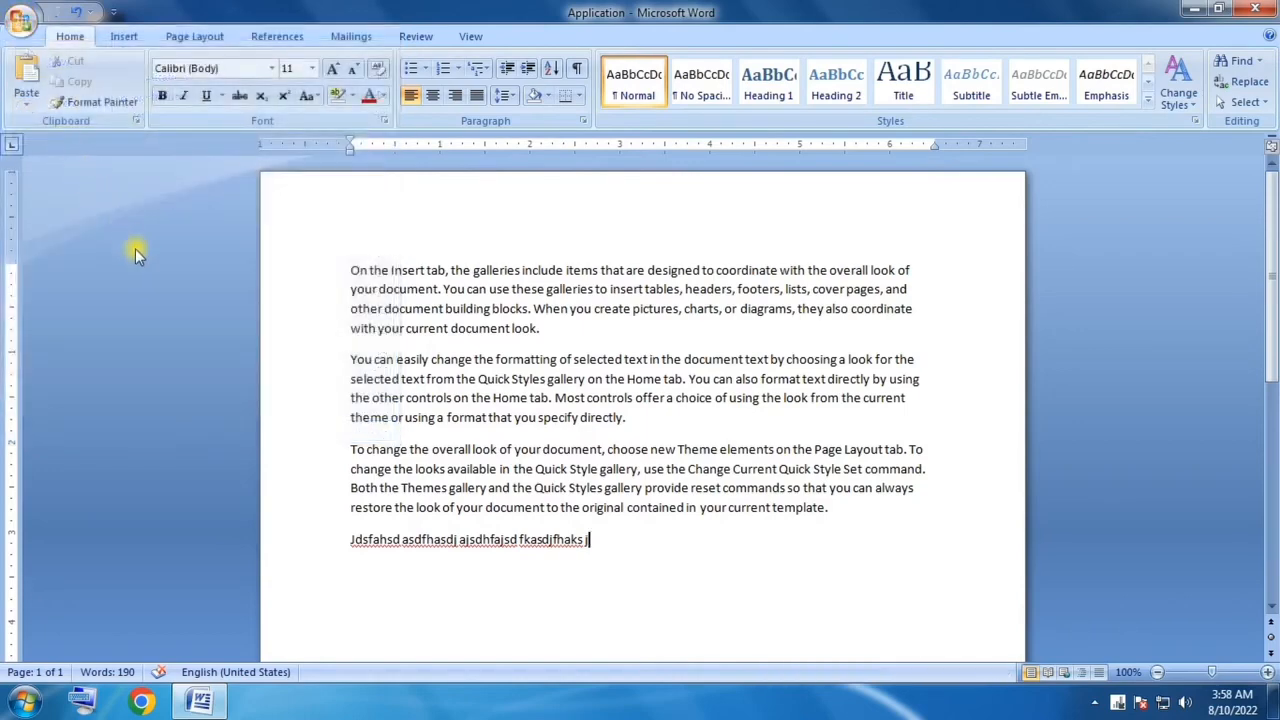
pyautogui.click(20, 20)
pyautogui.click(60, 145)
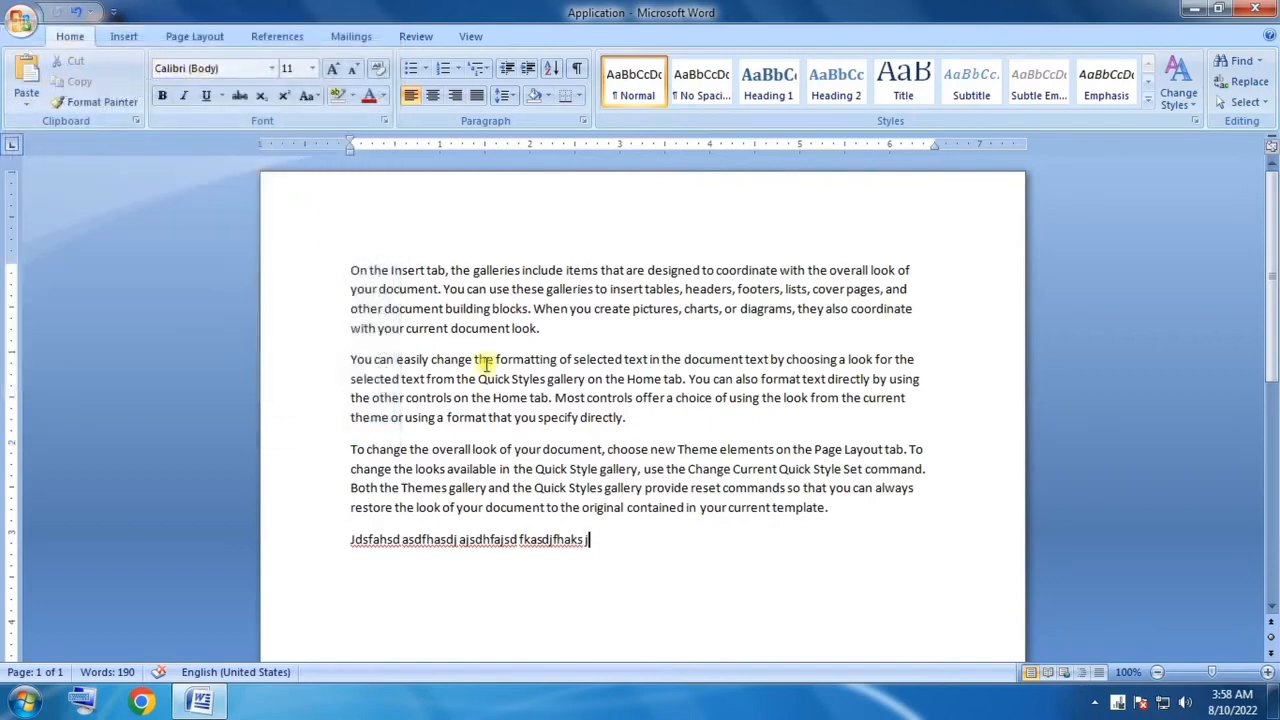
pyautogui.click(20, 20)
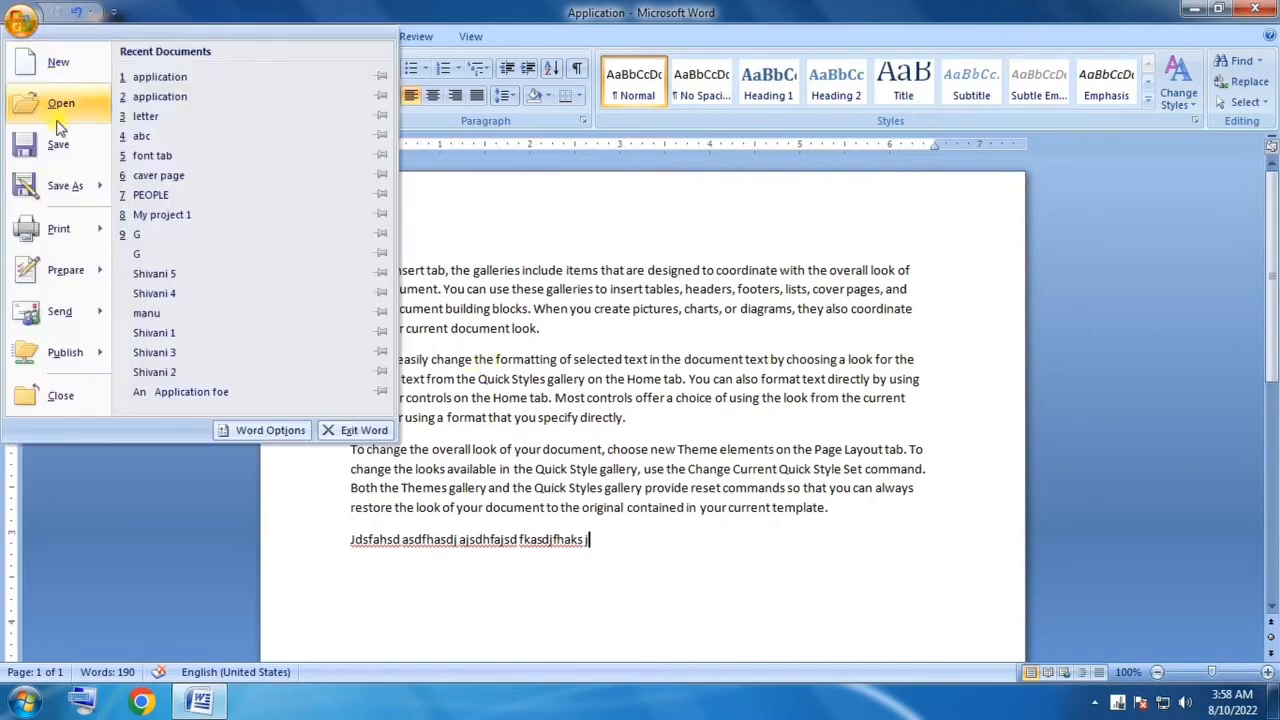
pyautogui.click(60, 145)
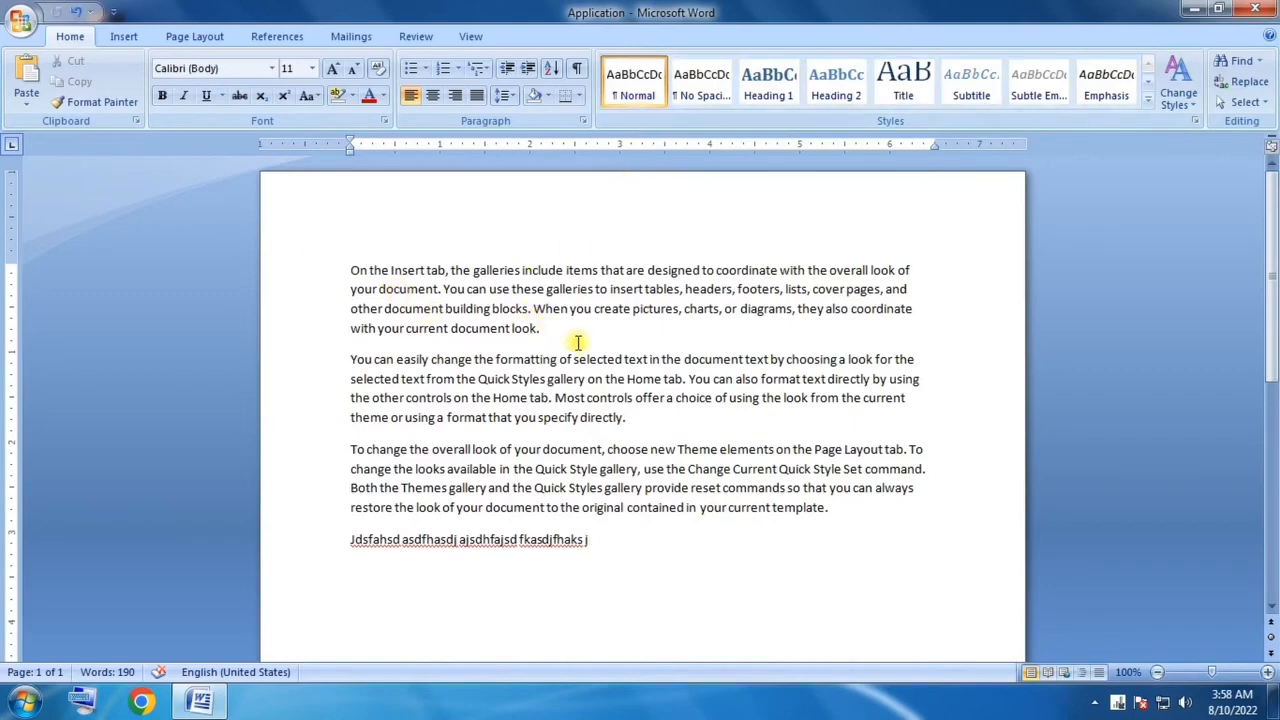
pyautogui.click(20, 22)
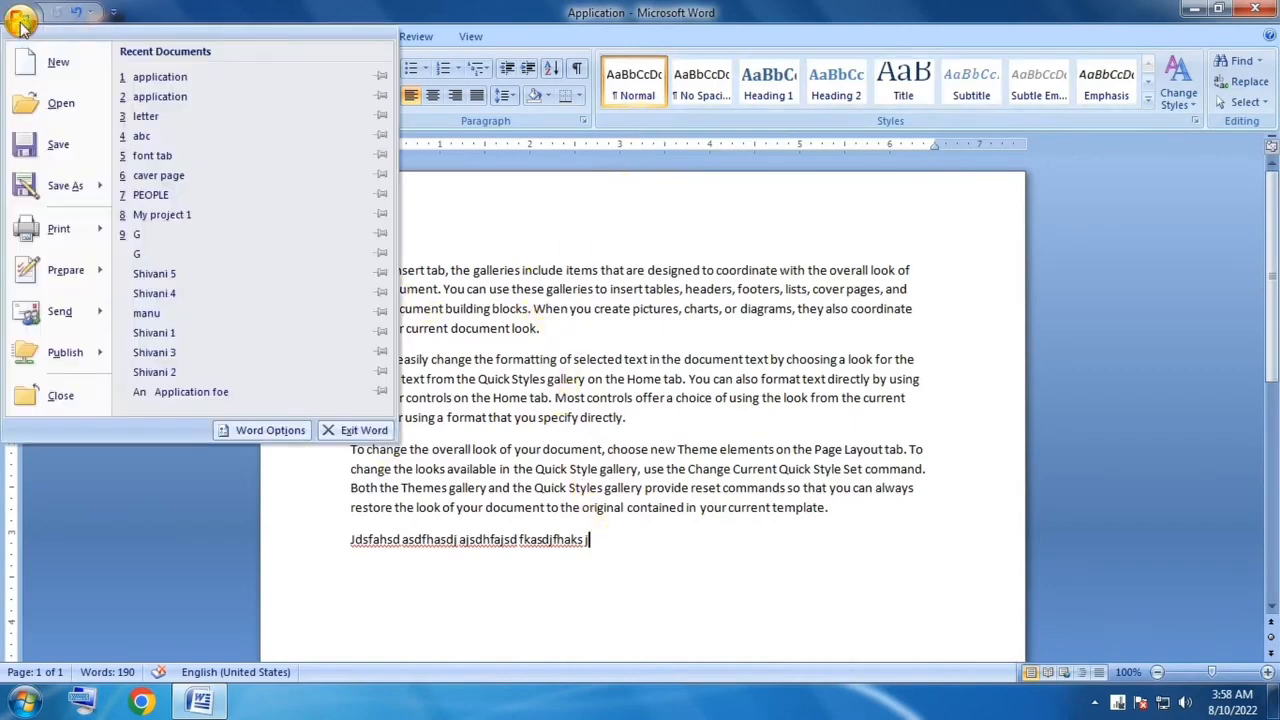
pyautogui.click(57, 144)
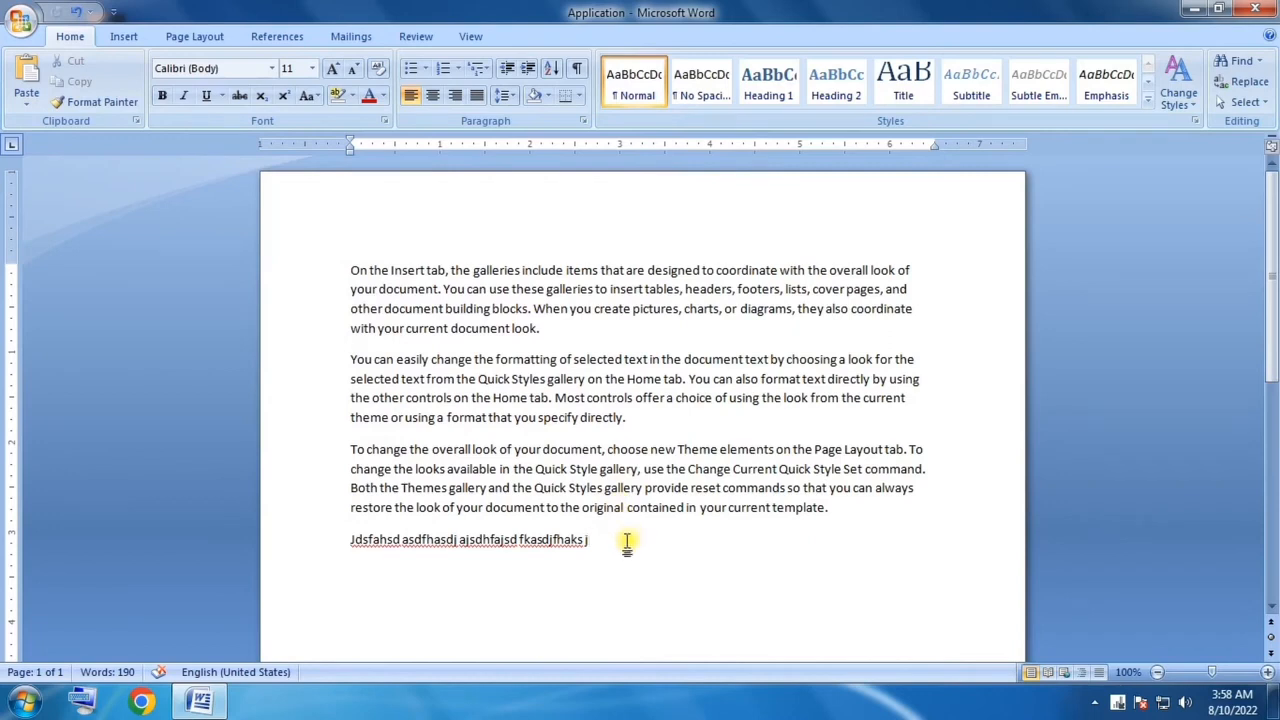
pyautogui.click(20, 22)
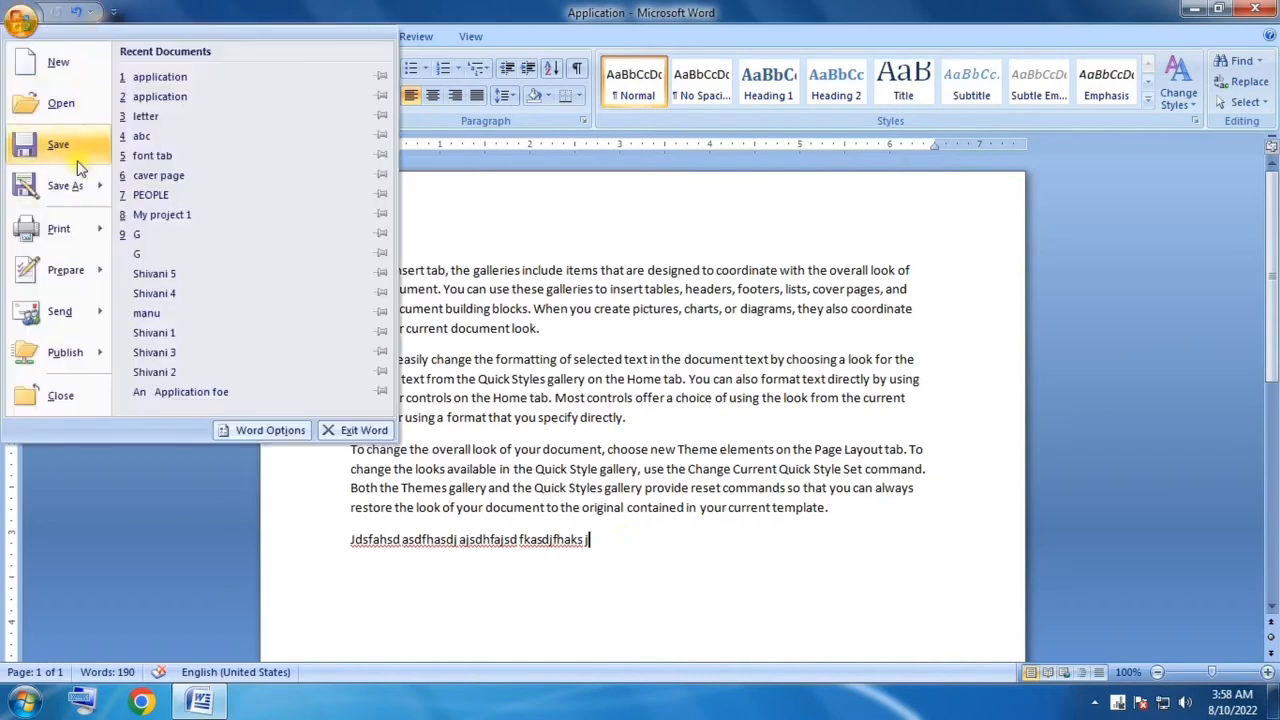
pyautogui.click(57, 146)
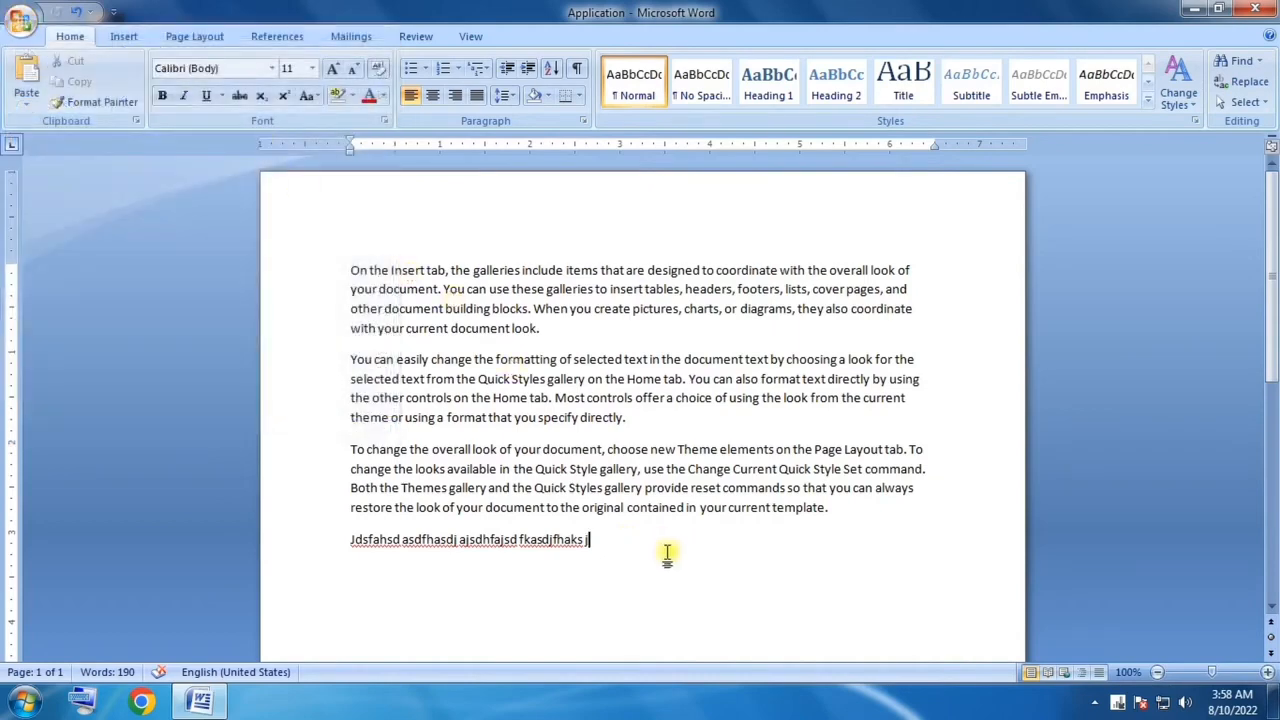
# Step: Add another paragraph at the end of the document reading "Shdfsha jhasgdashdg hagsd jasdjg"
pyautogui.press('Return')
pyautogui.write('Shdfsha jhasgdashdg')
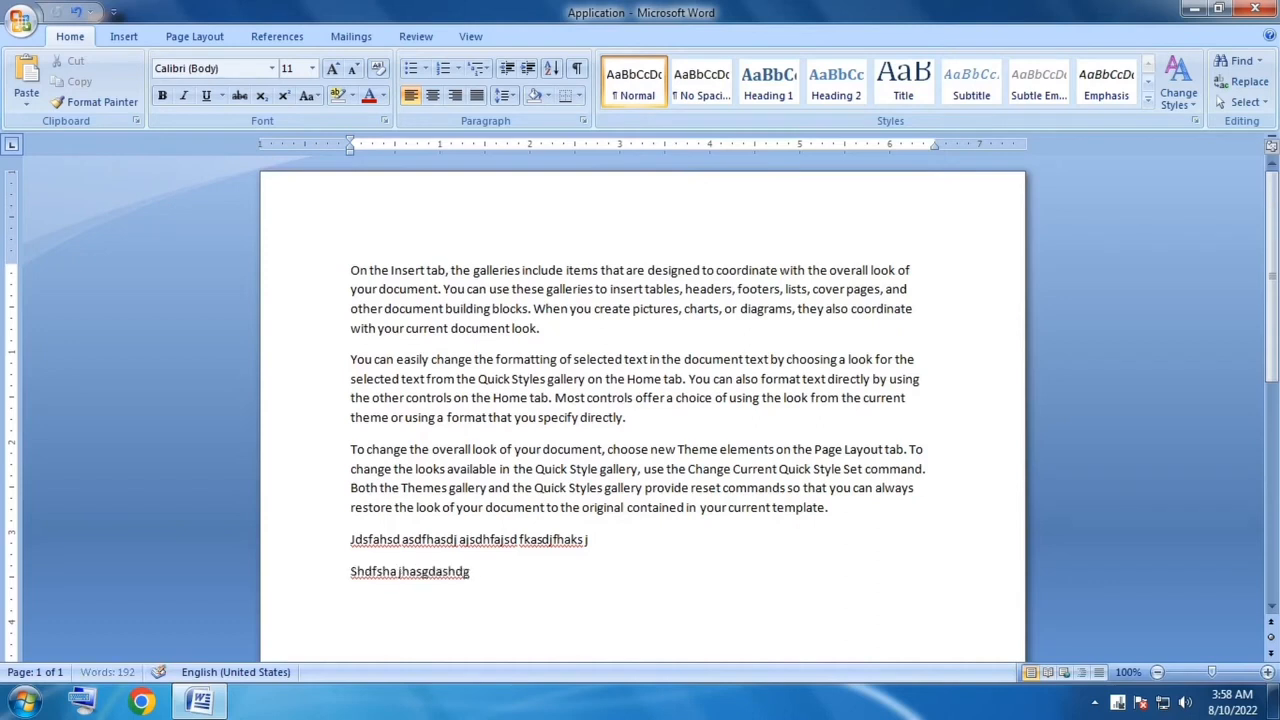
pyautogui.write(' hagsd jasdjg')
pyautogui.click(601, 543)
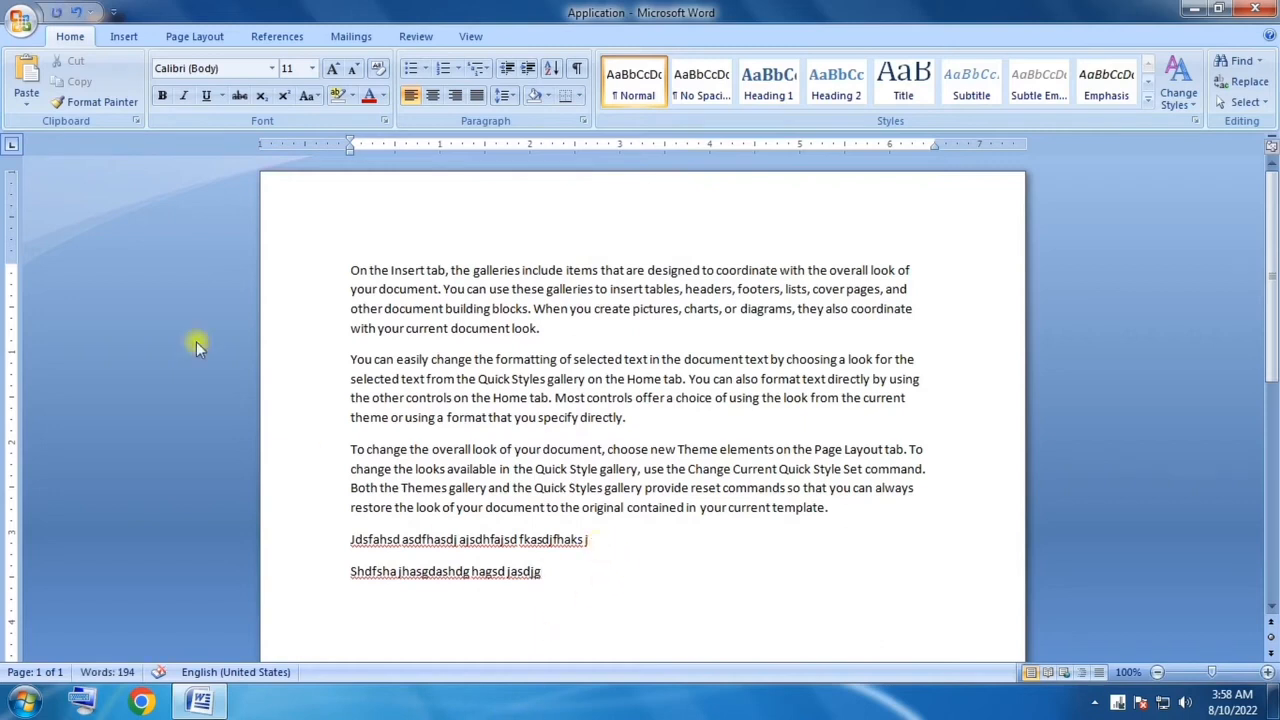
pyautogui.click(343, 574)
pyautogui.moveTo(343, 574); pyautogui.dragTo(594, 580)
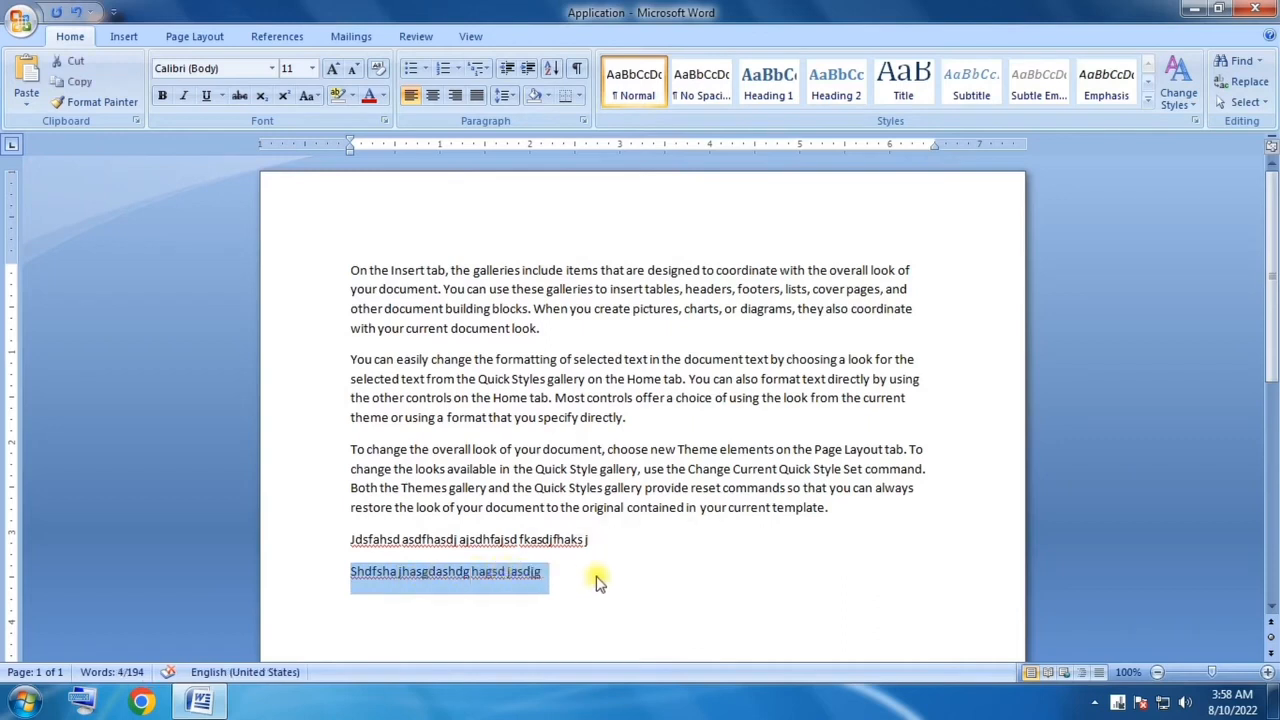
pyautogui.click(577, 573)
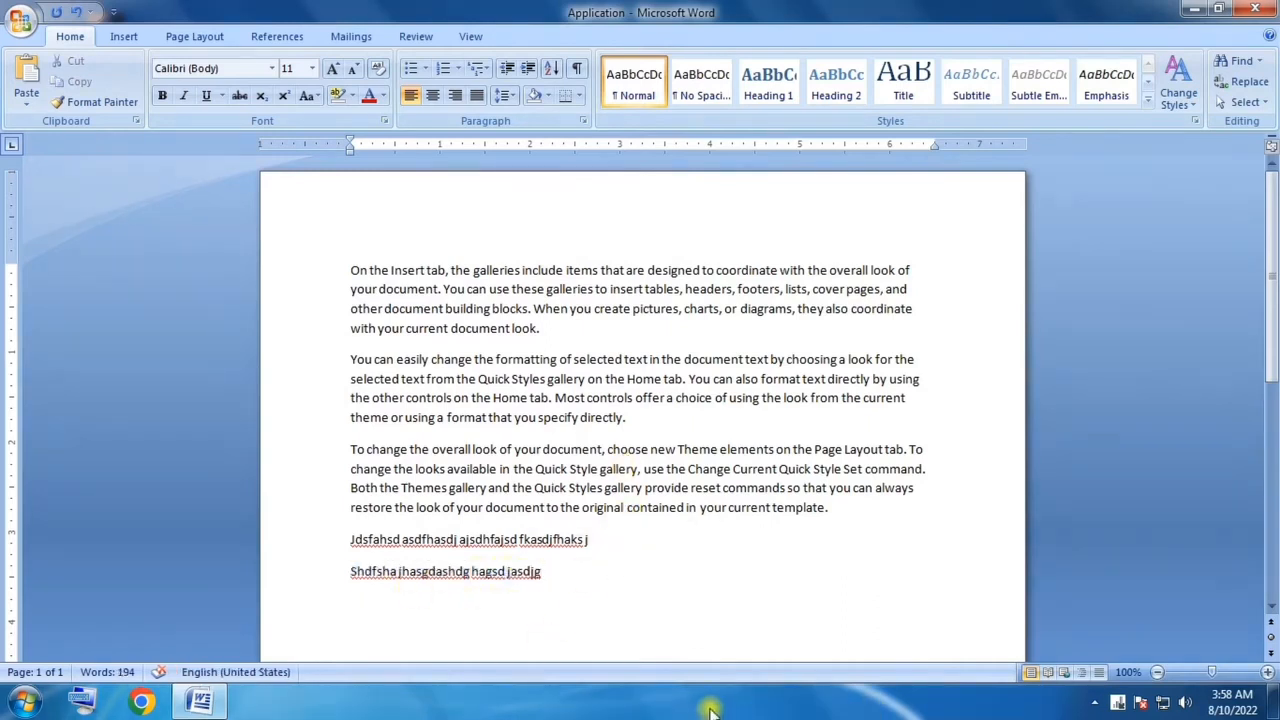
# Step: Save the document again under its existing name to keep the newly added last line
pyautogui.click(20, 20)
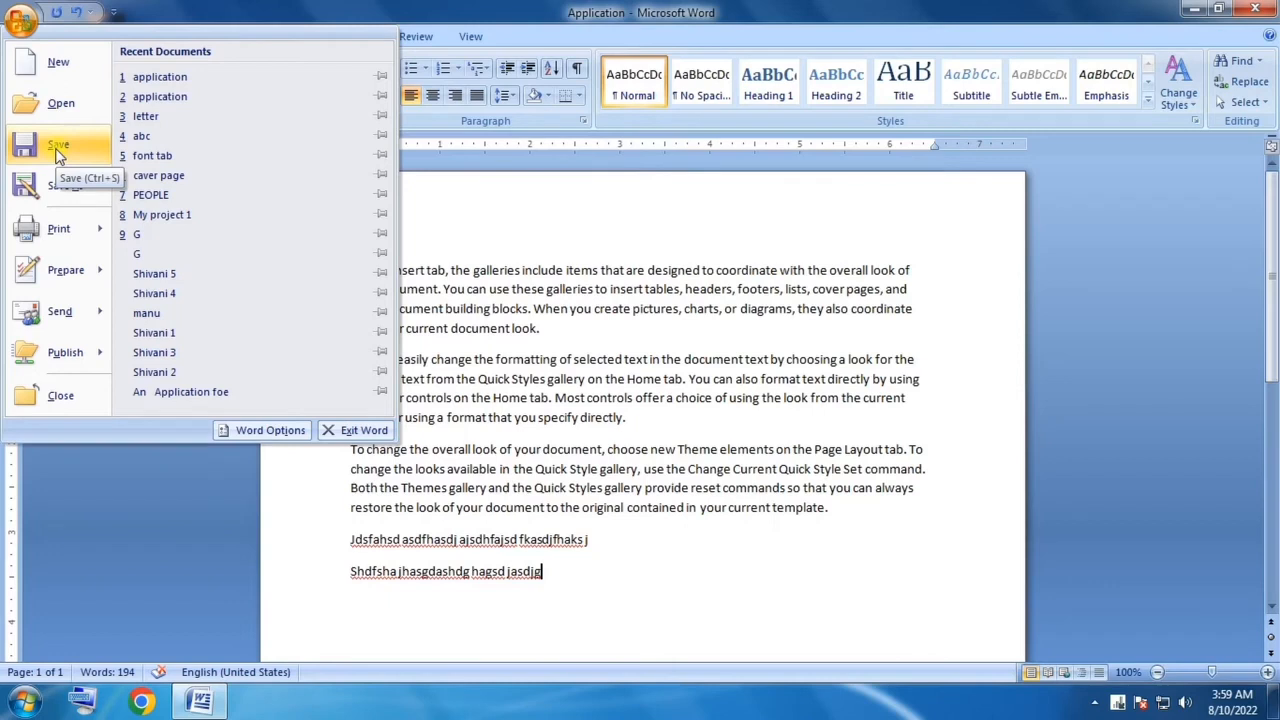
pyautogui.click(57, 150)
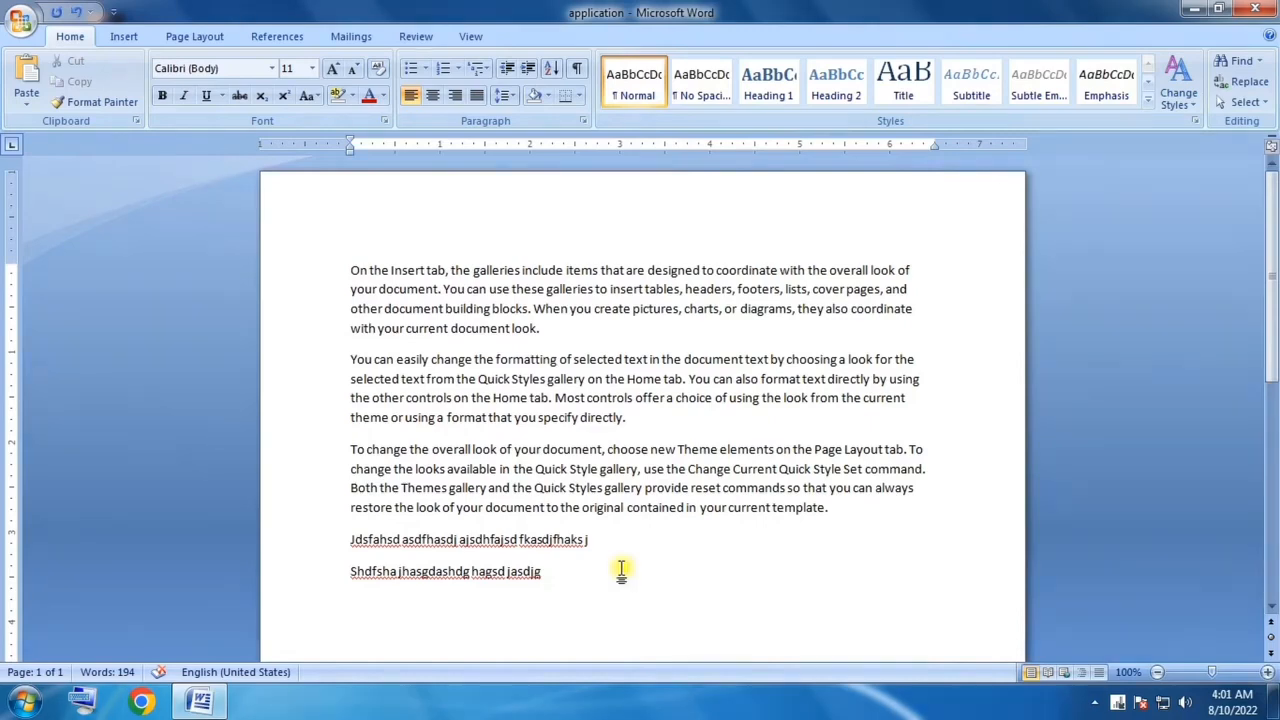
# Step: Save the document two more times without changing its name or location
pyautogui.click(21, 21)
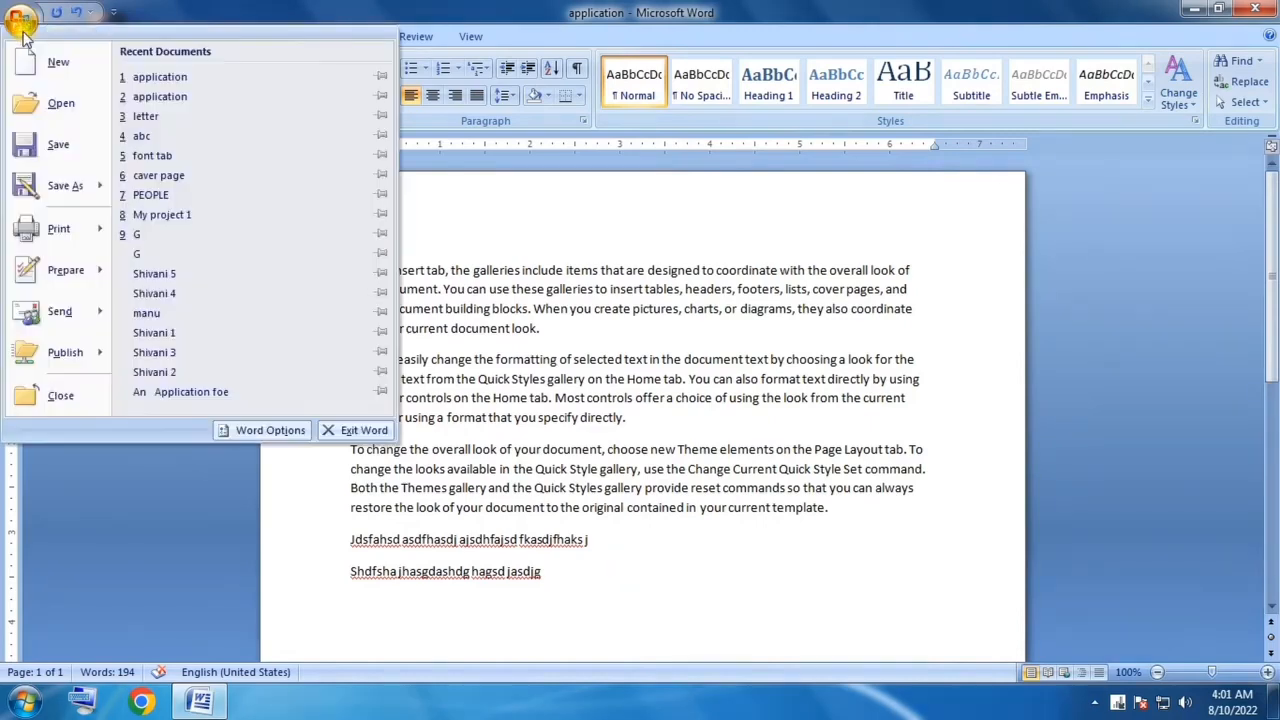
pyautogui.click(57, 145)
pyautogui.click(6, 16)
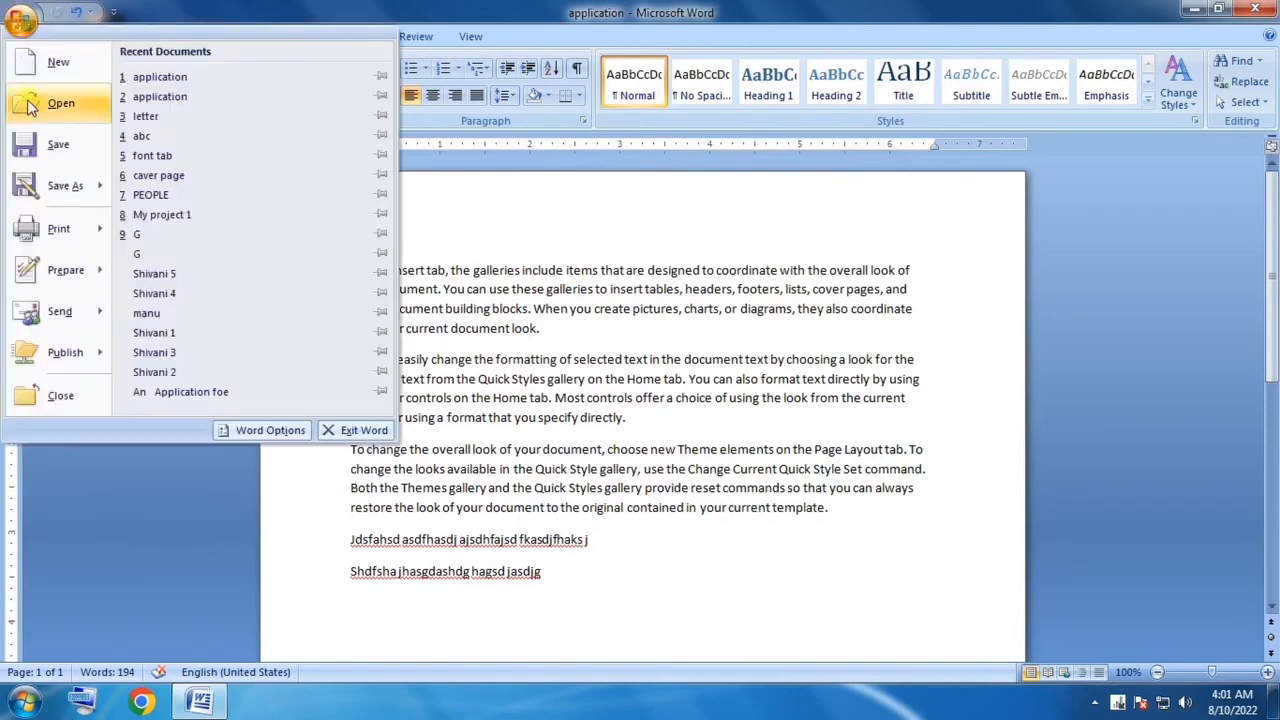
pyautogui.click(57, 163)
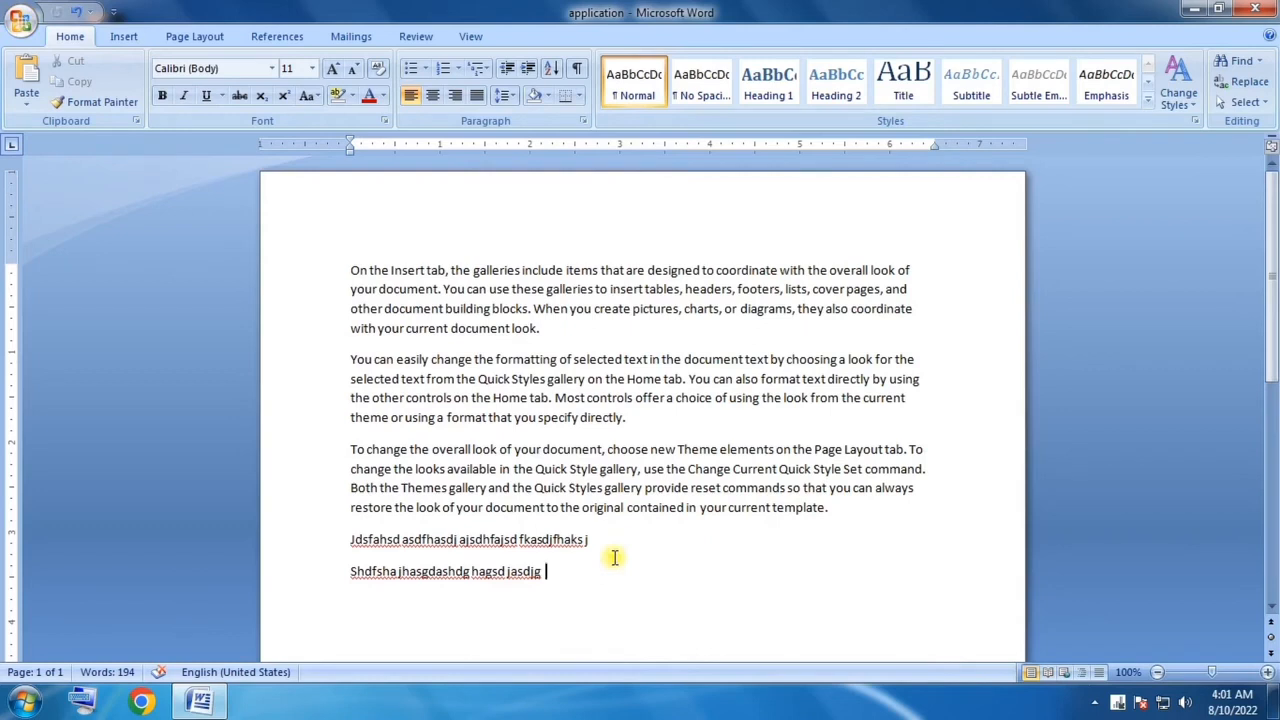
# Step: Extend the last line with "jdhskjfd hsjdhfskjdhjdsfs sjdhfkjsdhkjsdhfj" and add a paragraph reading "Sjdhfsjd jhsjkdfhsdjfh jksdhfkjsdfhsj jsdjsdfj"
pyautogui.write('jdhskjfd hsjdhfskjdhj')
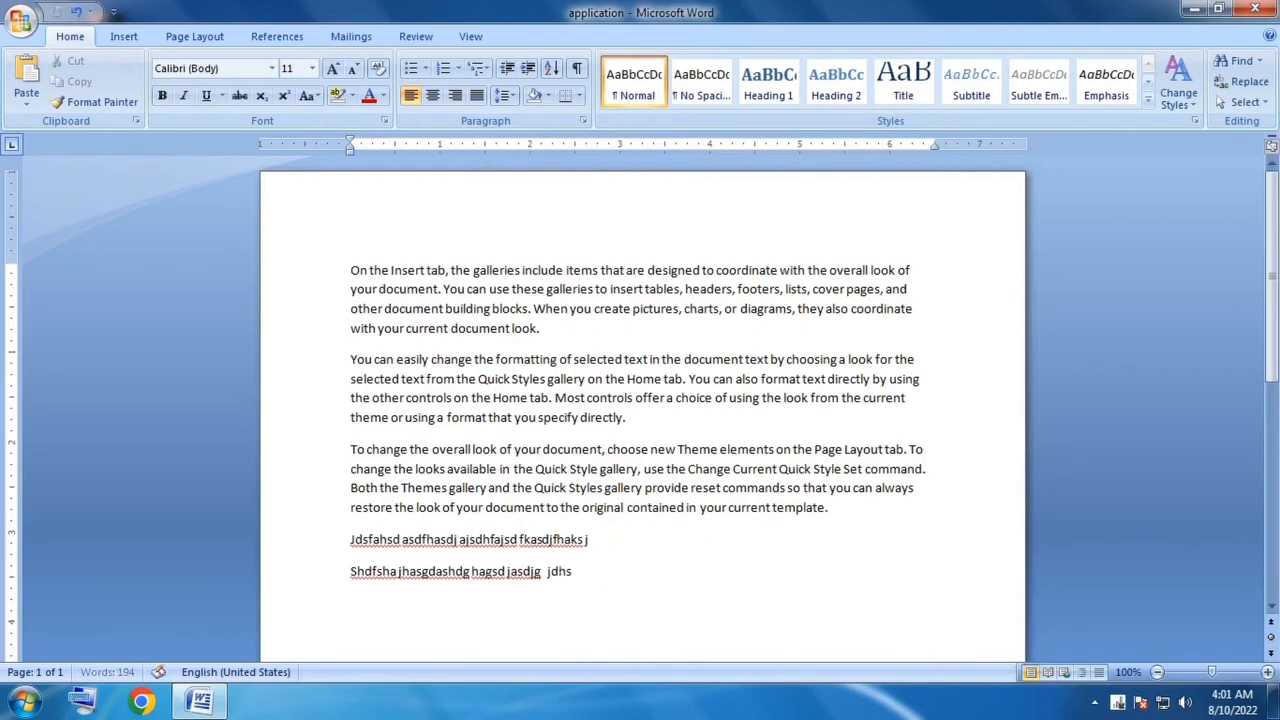
pyautogui.write('dsfs sjdhfkjsdhkjsdhfj')
pyautogui.press('Return')
pyautogui.write('Sjdhfsjd jhsjkdfhsdjfh jksdhfkjsdfhsj jsdjsdfj')
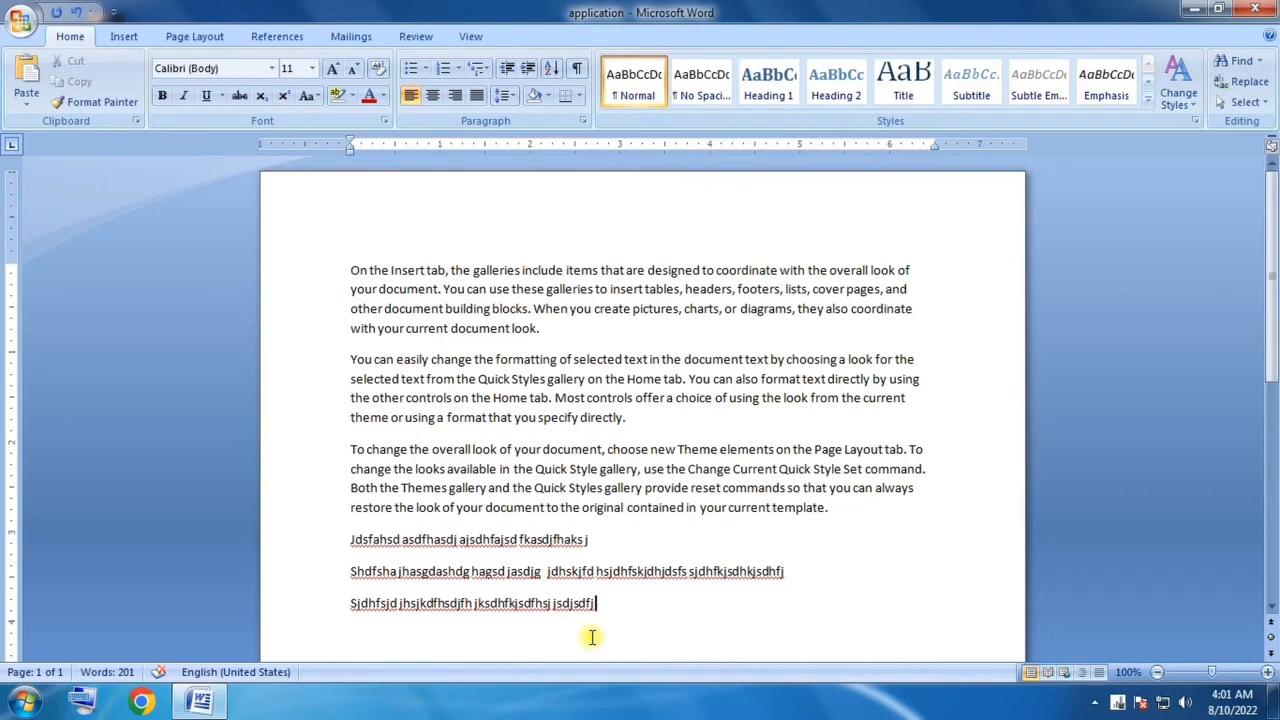
# Step: Save the extended line and the new last paragraph to the existing application document
pyautogui.hotkey('ctrl', 's')
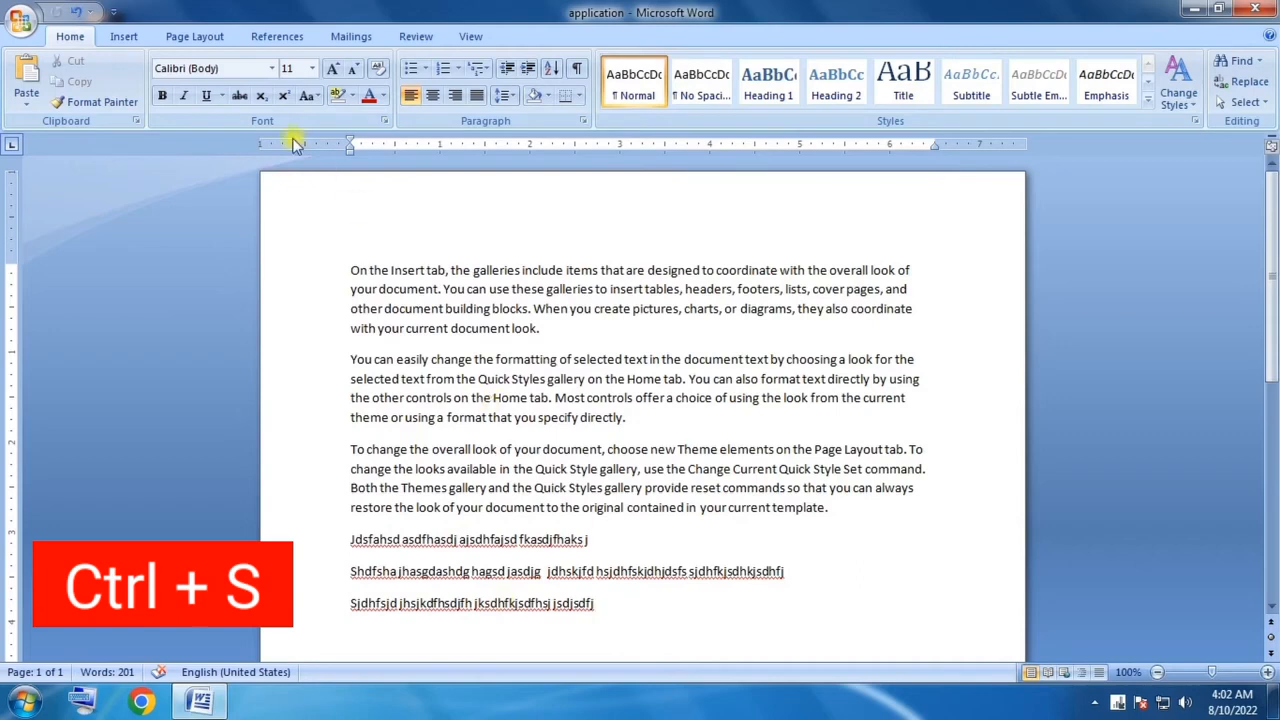
pyautogui.click(22, 21)
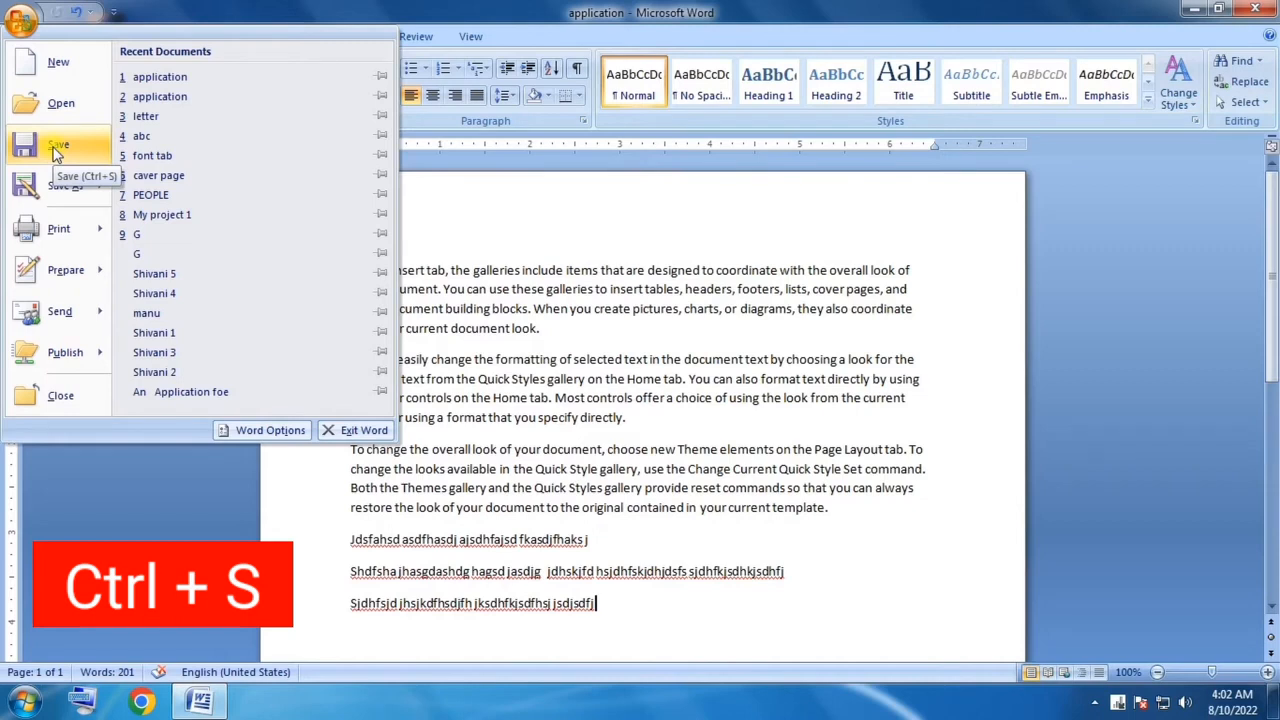
pyautogui.click(611, 252)
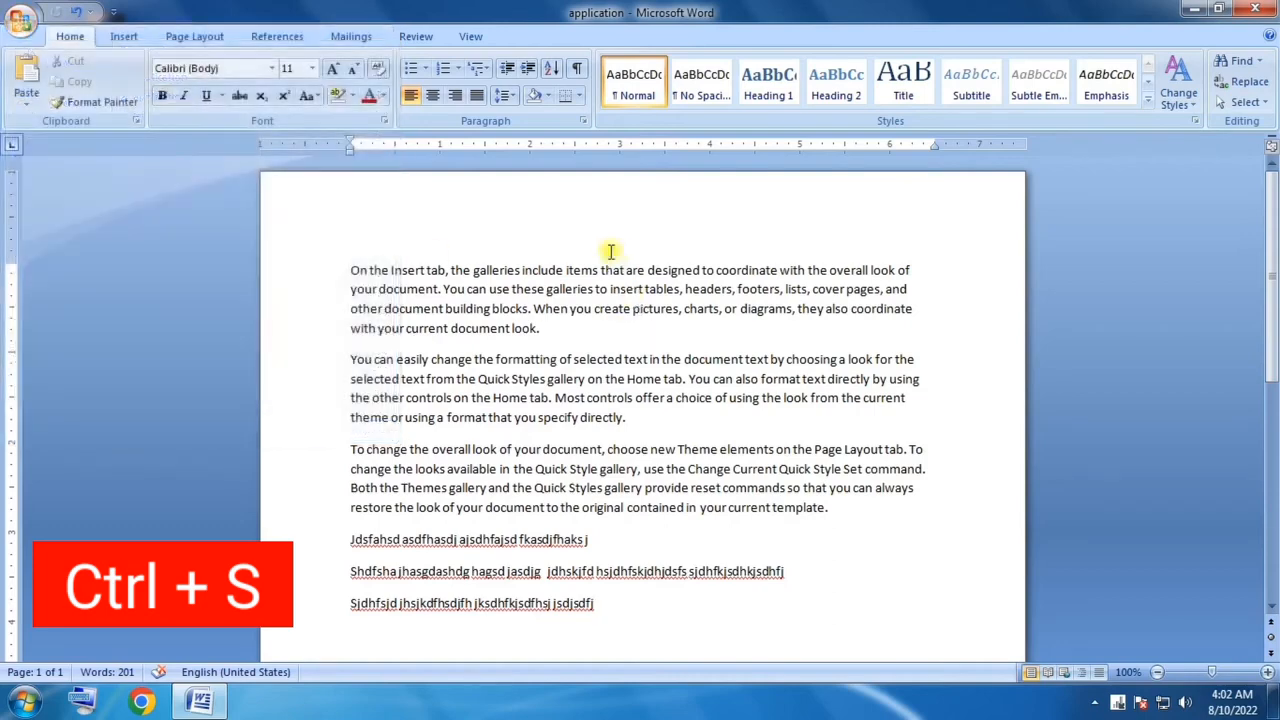
# Step: Create a new blank document, call up its first-time save dialog, and cancel without saving
pyautogui.hotkey('ctrl', 'n')
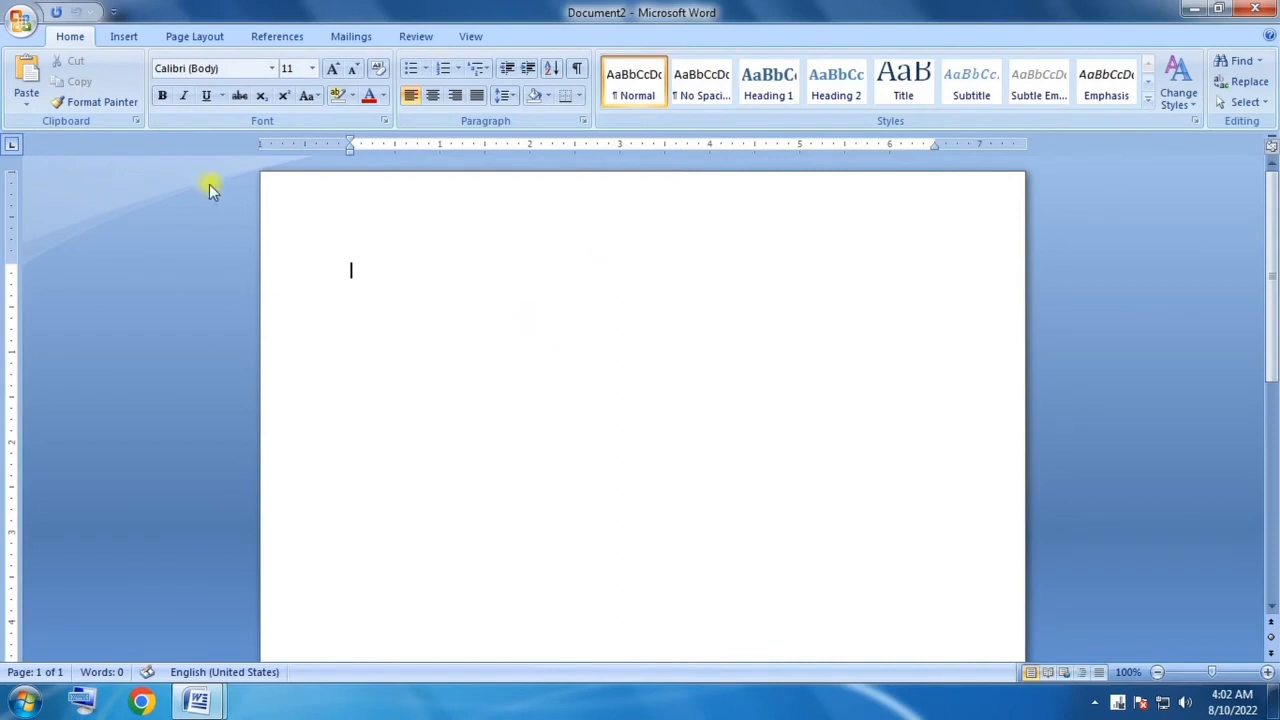
pyautogui.click(20, 22)
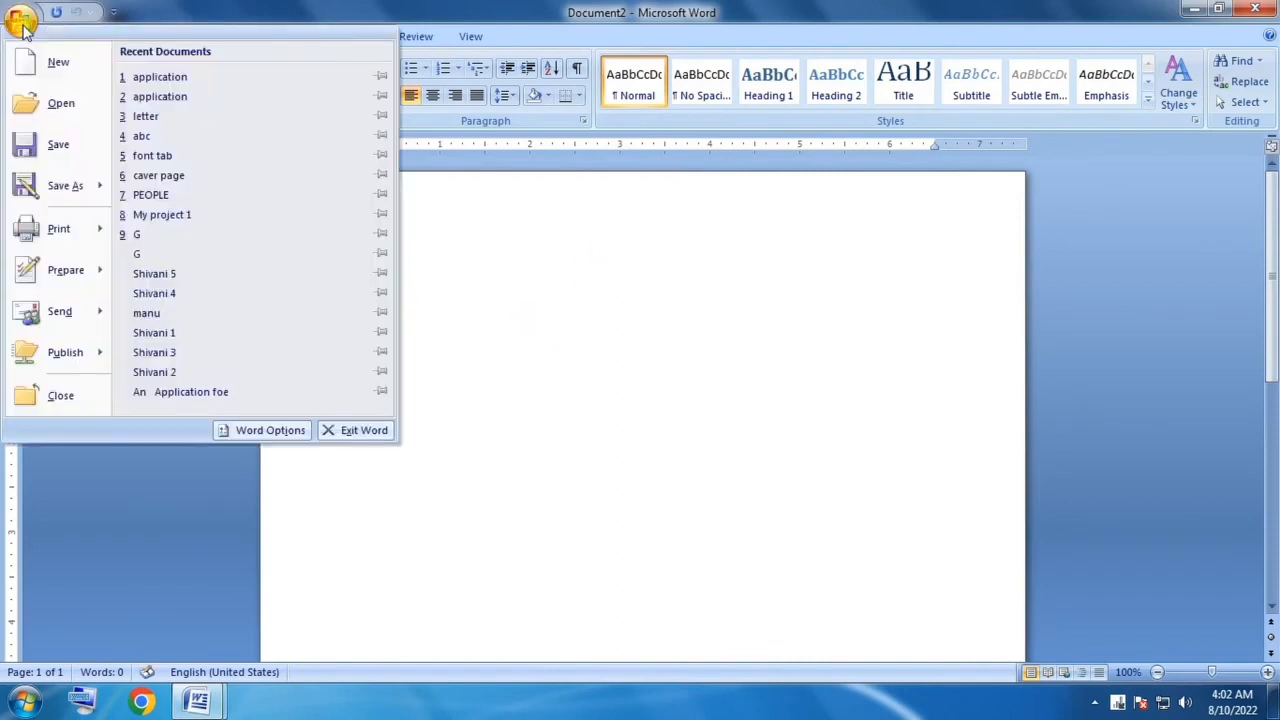
pyautogui.hotkey('ctrl', 's')
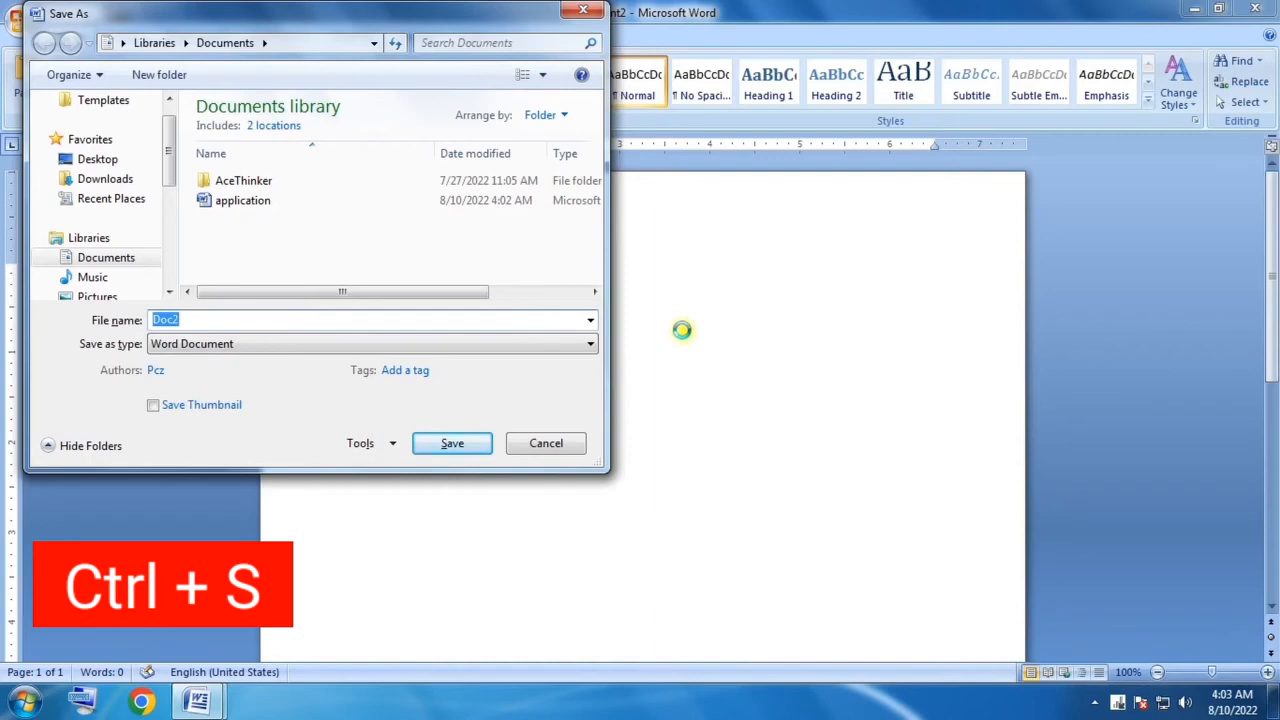
pyautogui.press('Escape')
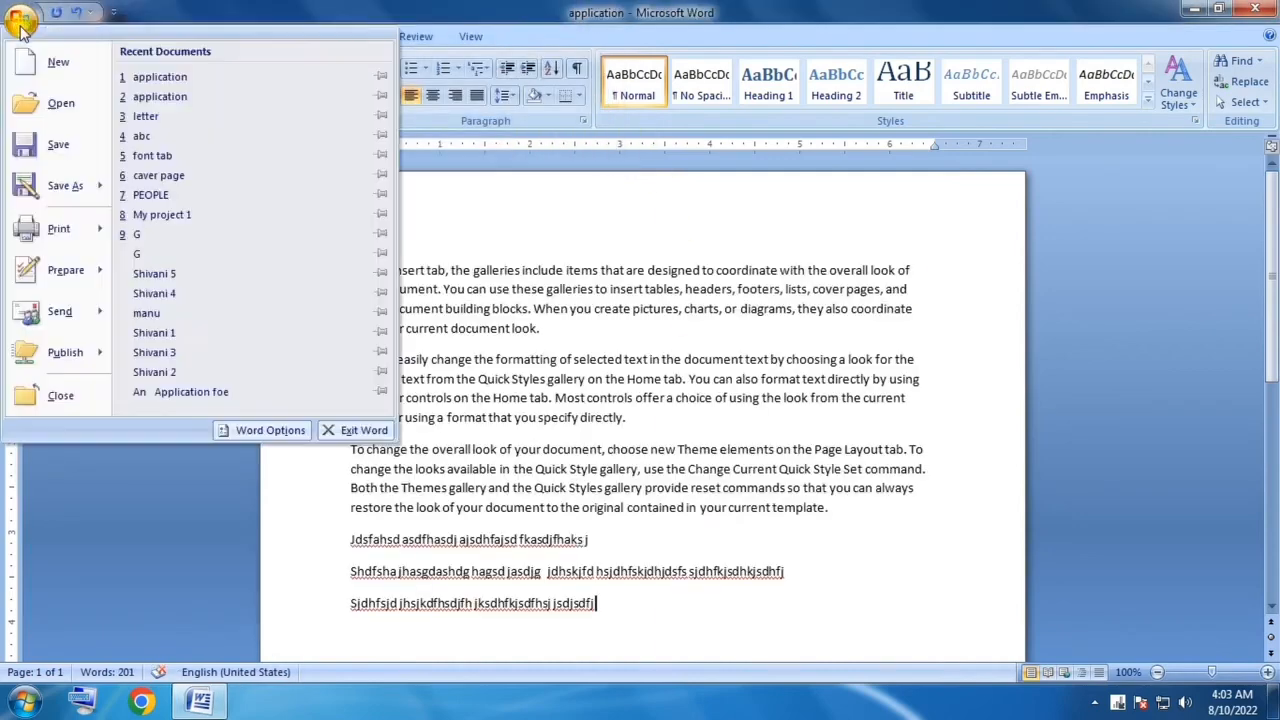
# Step: Point out the Save As command for the application document and save it again under its current name
pyautogui.click(20, 20)
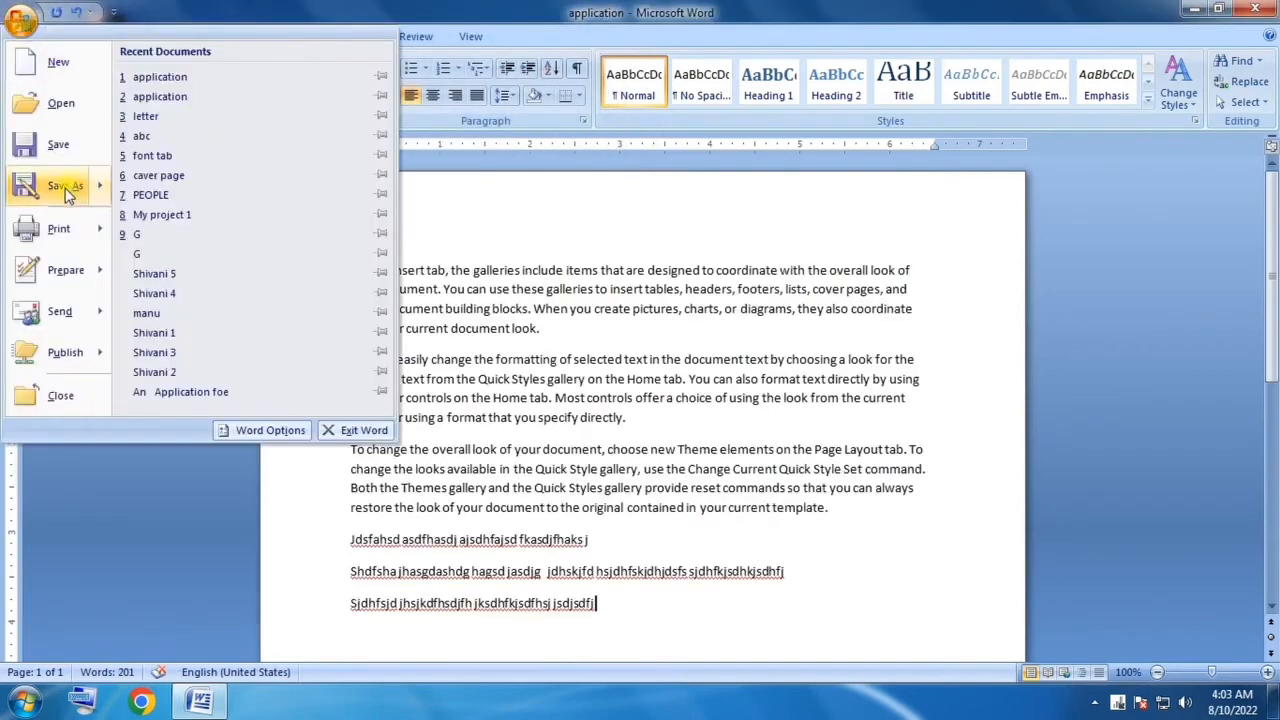
pyautogui.moveTo(63, 194)
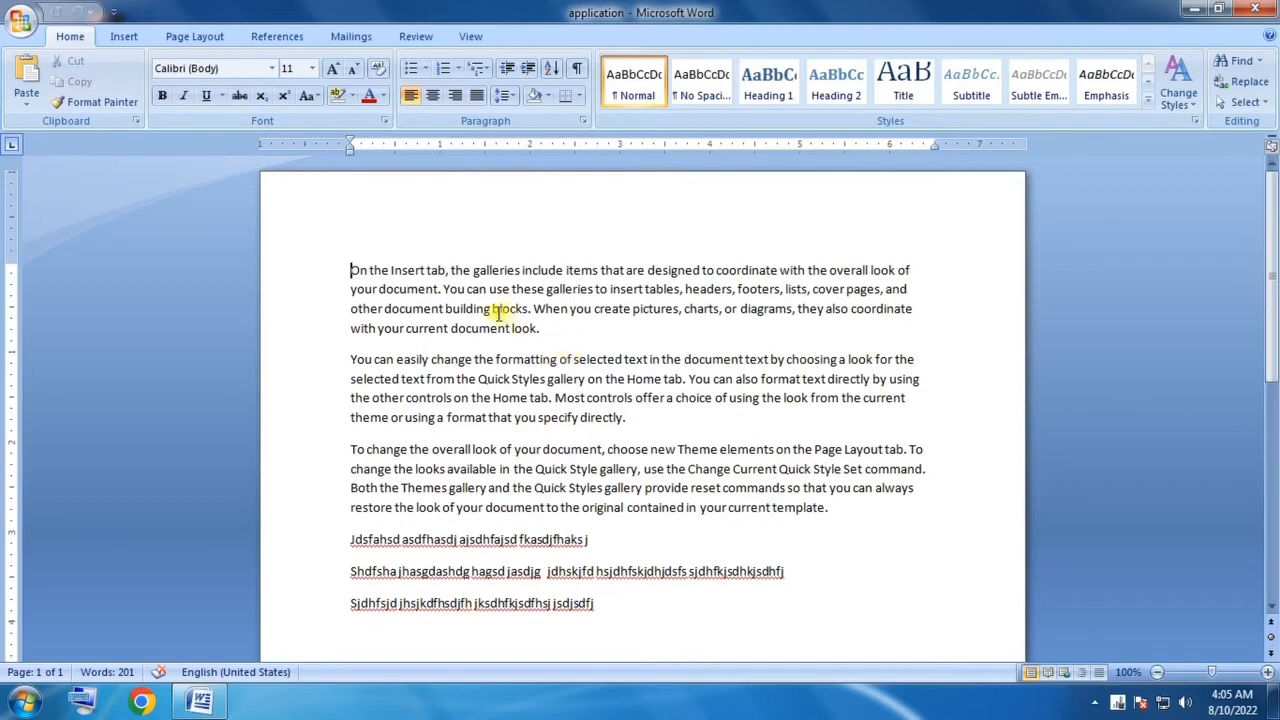
pyautogui.click(20, 20)
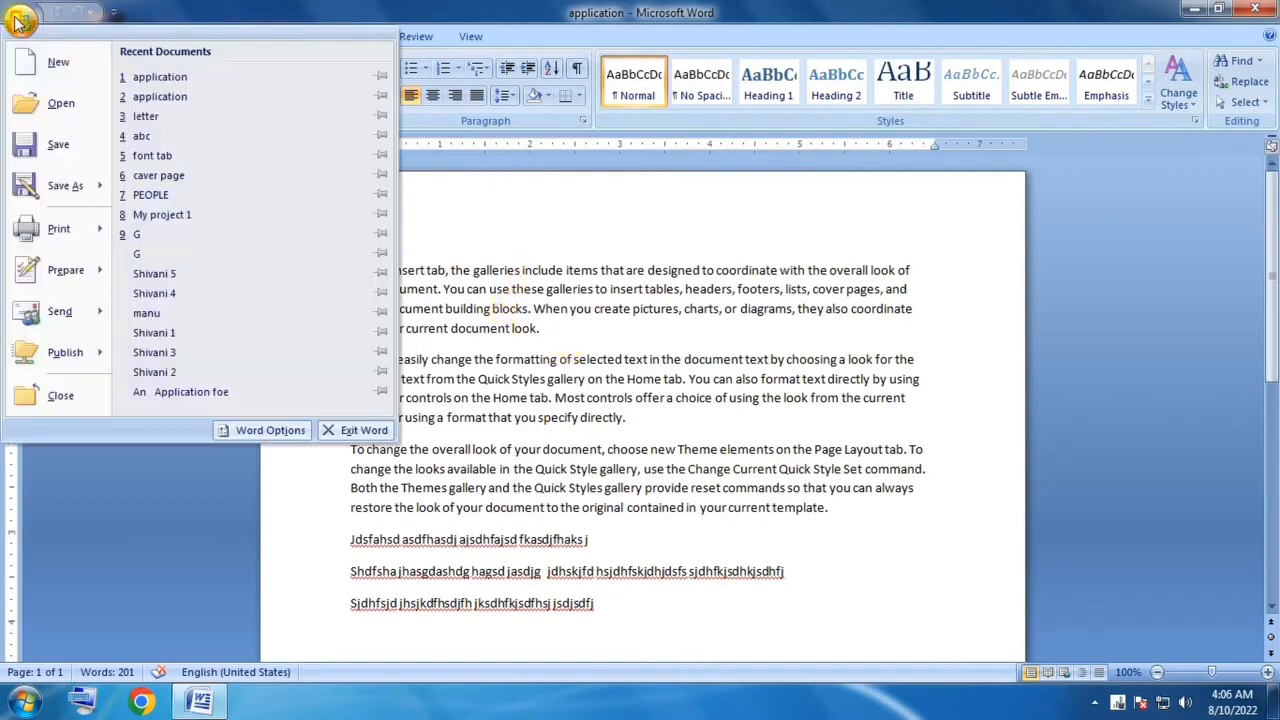
pyautogui.click(61, 145)
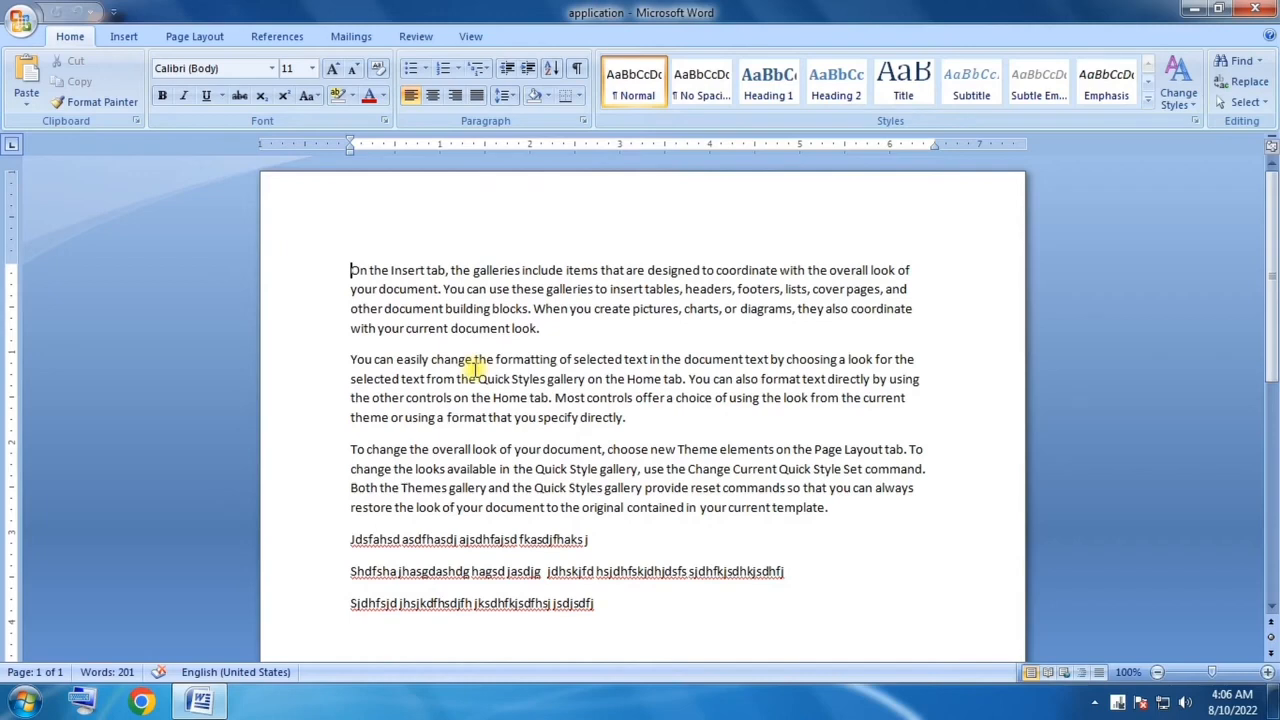
# Step: Open the Save As dialog to examine the proposed file name and the Documents library contents, and close it without saving
pyautogui.click(20, 20)
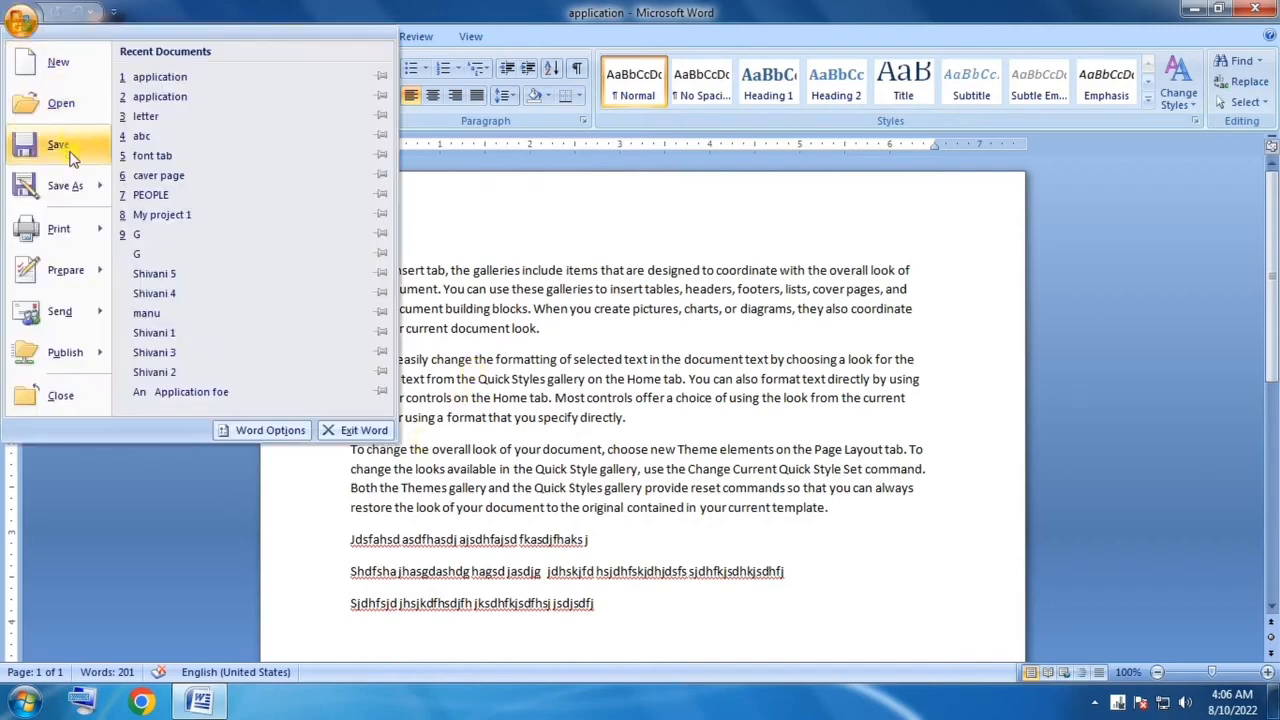
pyautogui.moveTo(58, 188)
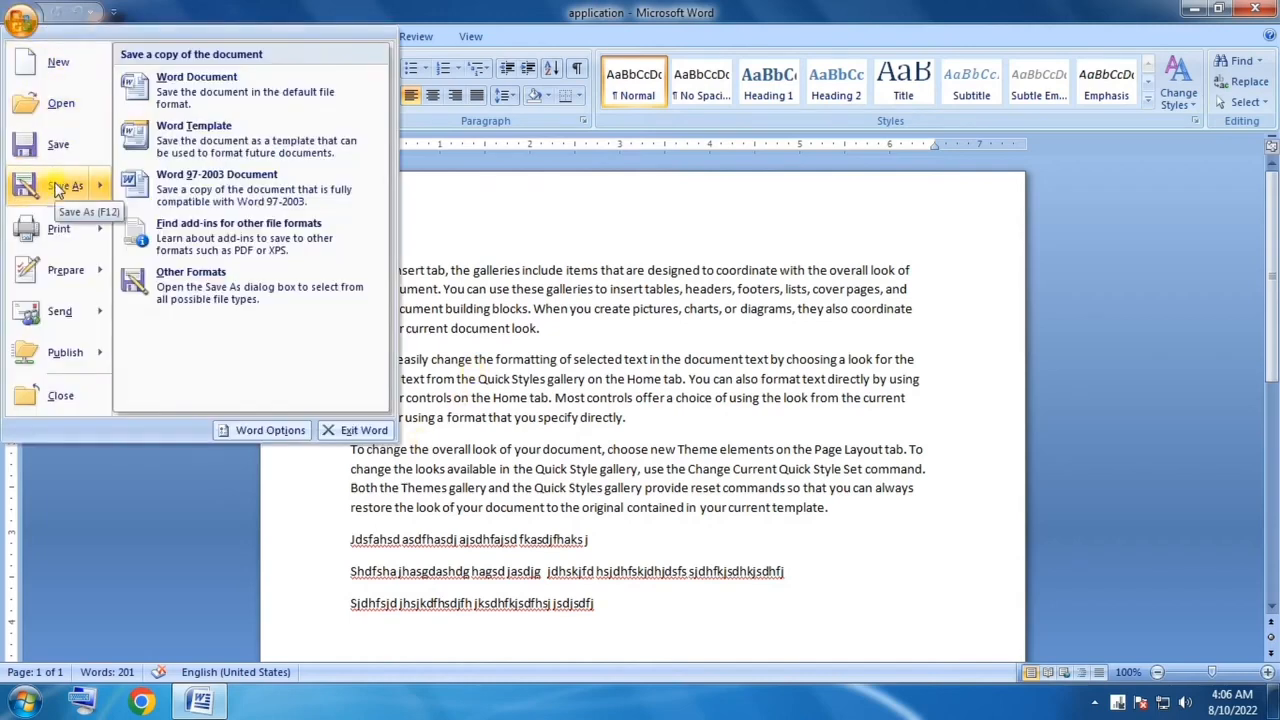
pyautogui.click(58, 188)
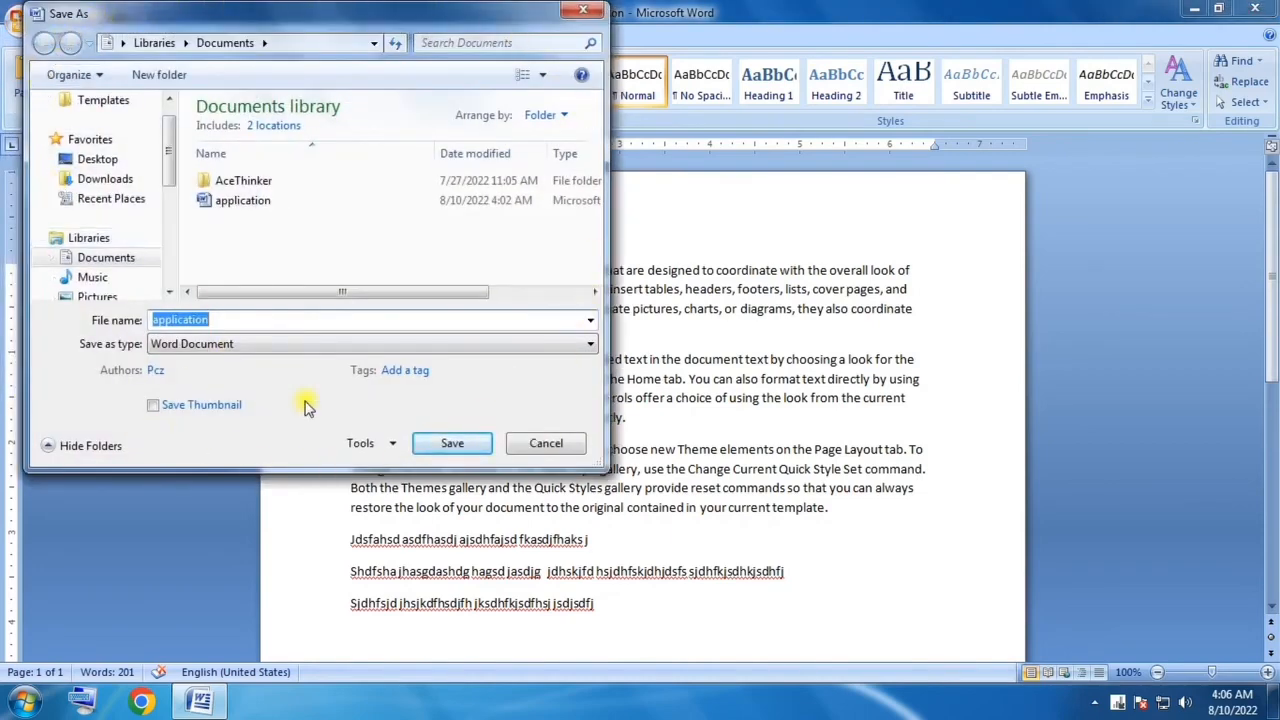
pyautogui.click(229, 321)
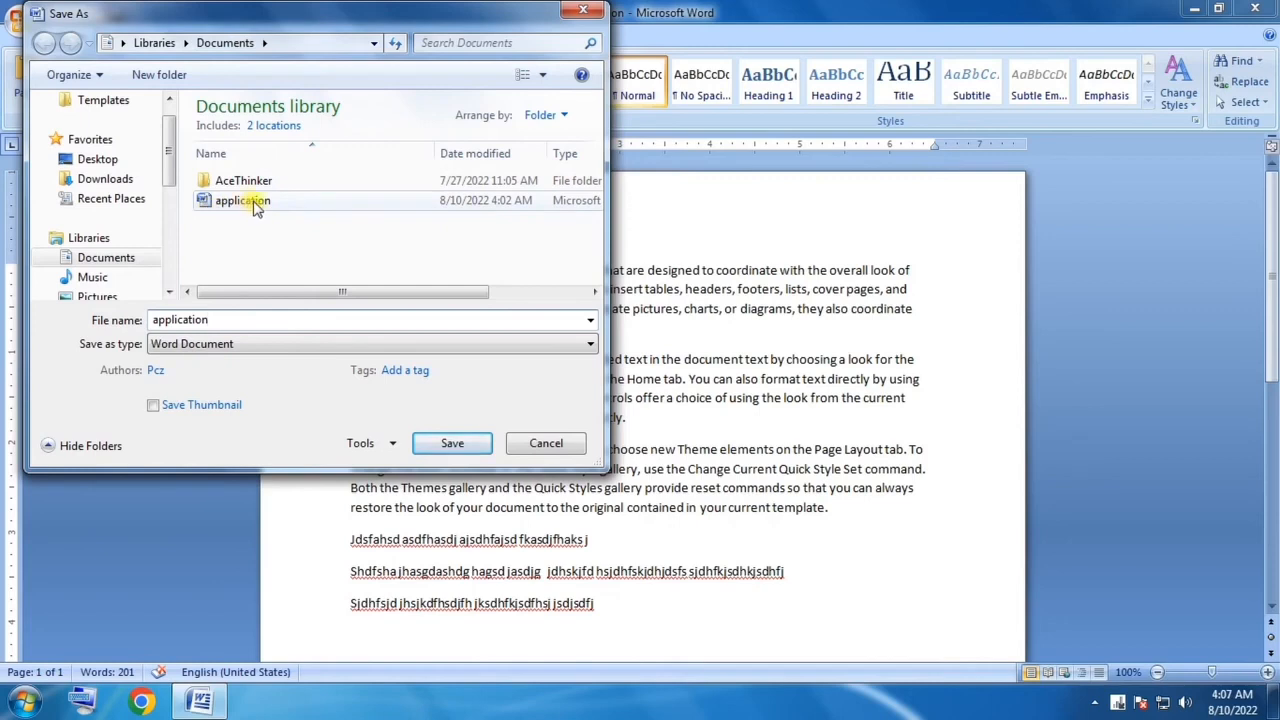
pyautogui.click(583, 10)
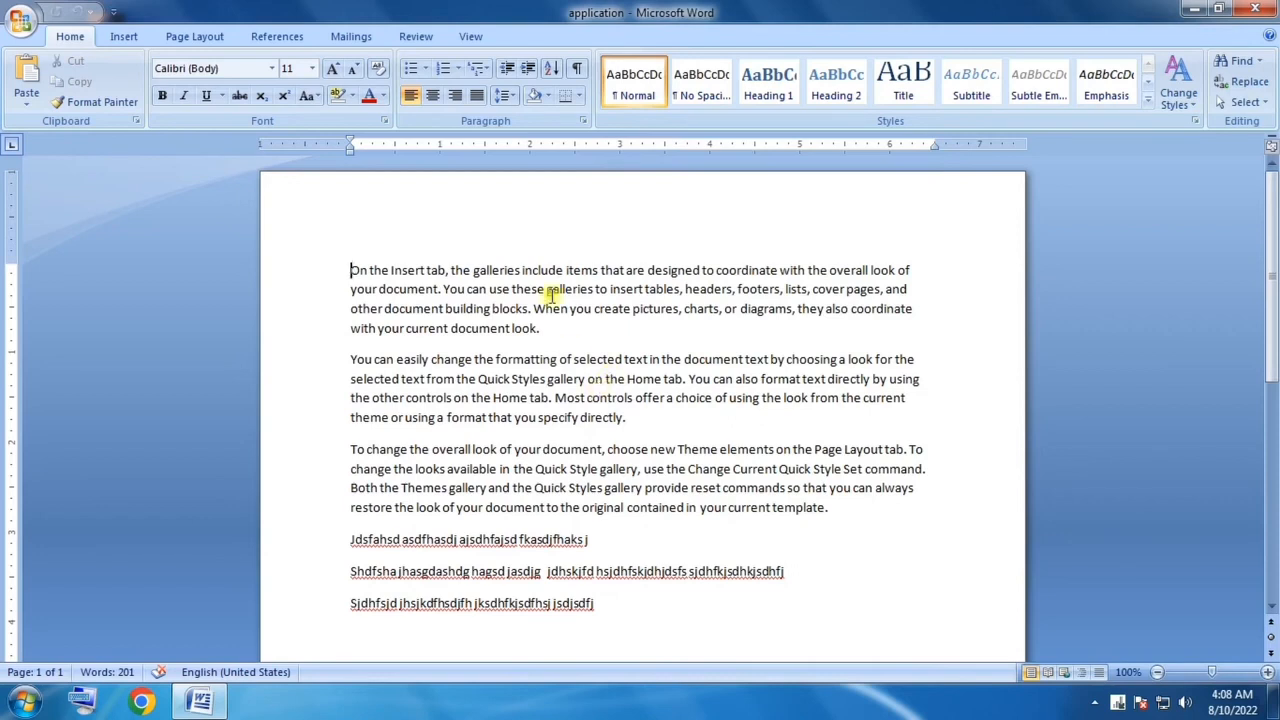
# Step: Save a copy of the document to New Volume (G:) under the name application as a Word Document
pyautogui.click(20, 22)
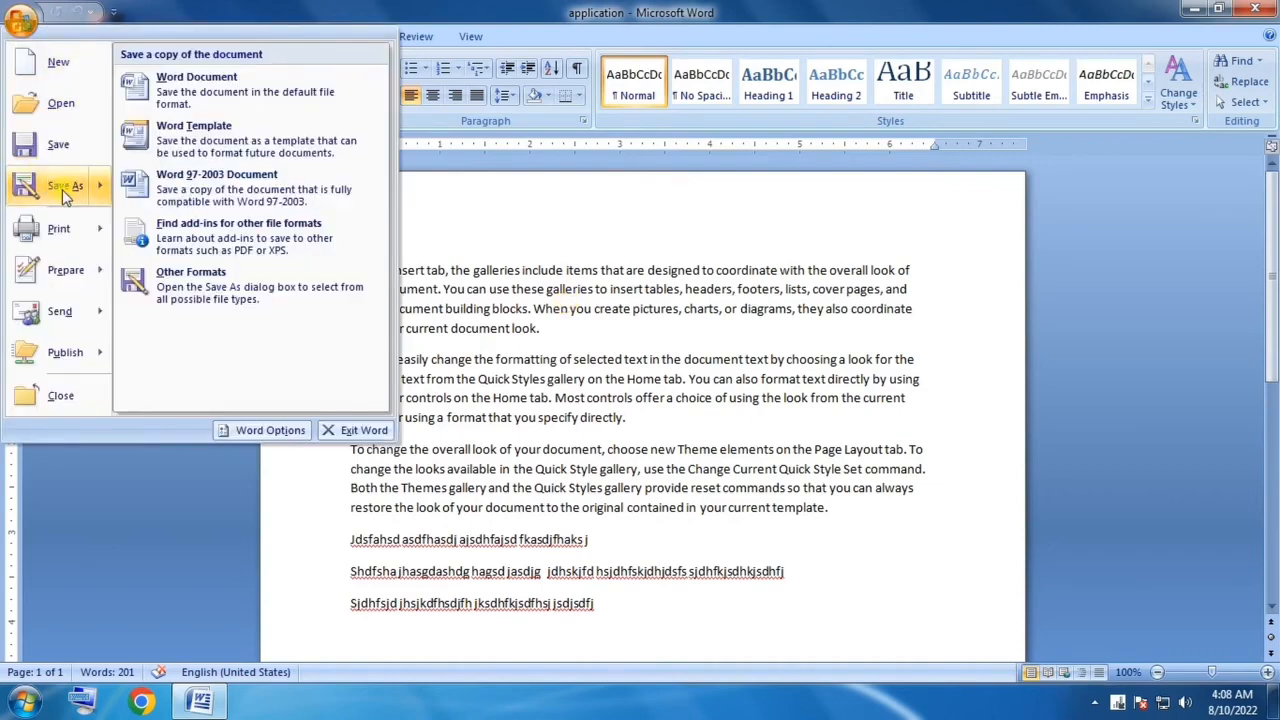
pyautogui.click(63, 192)
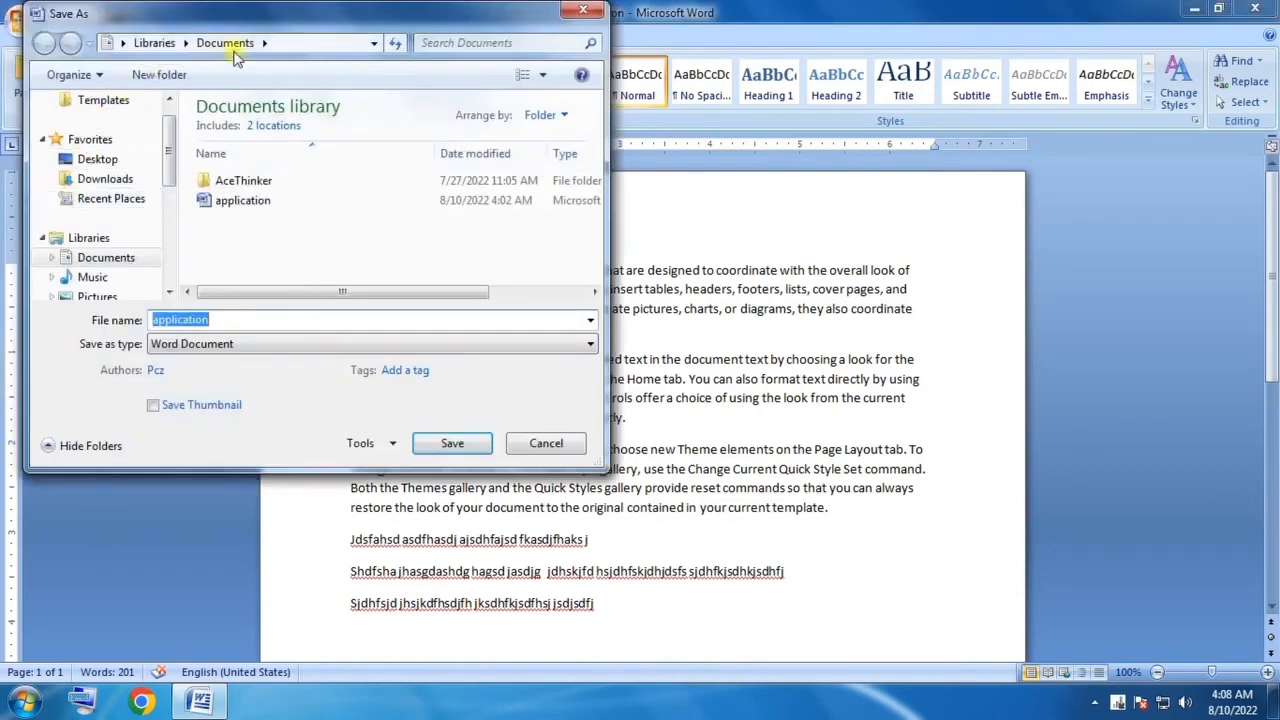
pyautogui.click(219, 320)
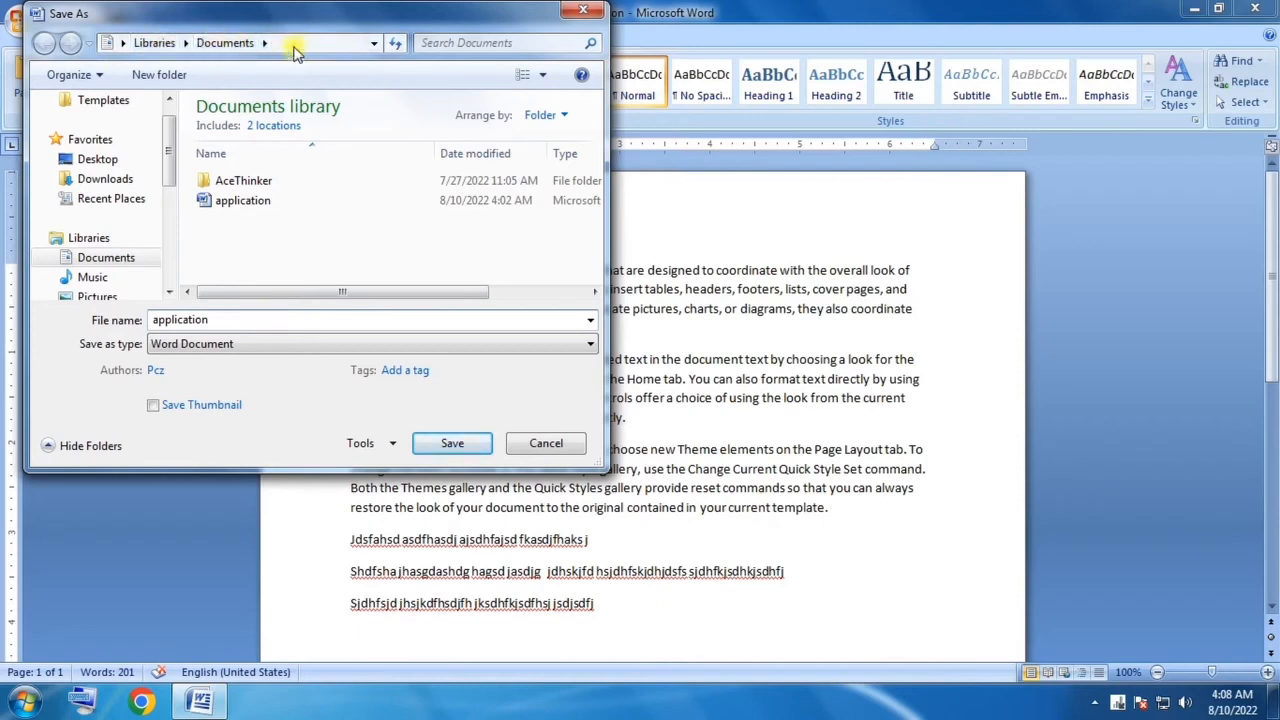
pyautogui.moveTo(170, 150)
pyautogui.mouseDown()
pyautogui.moveTo(178, 218)
pyautogui.moveTo(167, 140)
pyautogui.moveTo(163, 194)
pyautogui.moveTo(165, 130)
pyautogui.mouseUp()
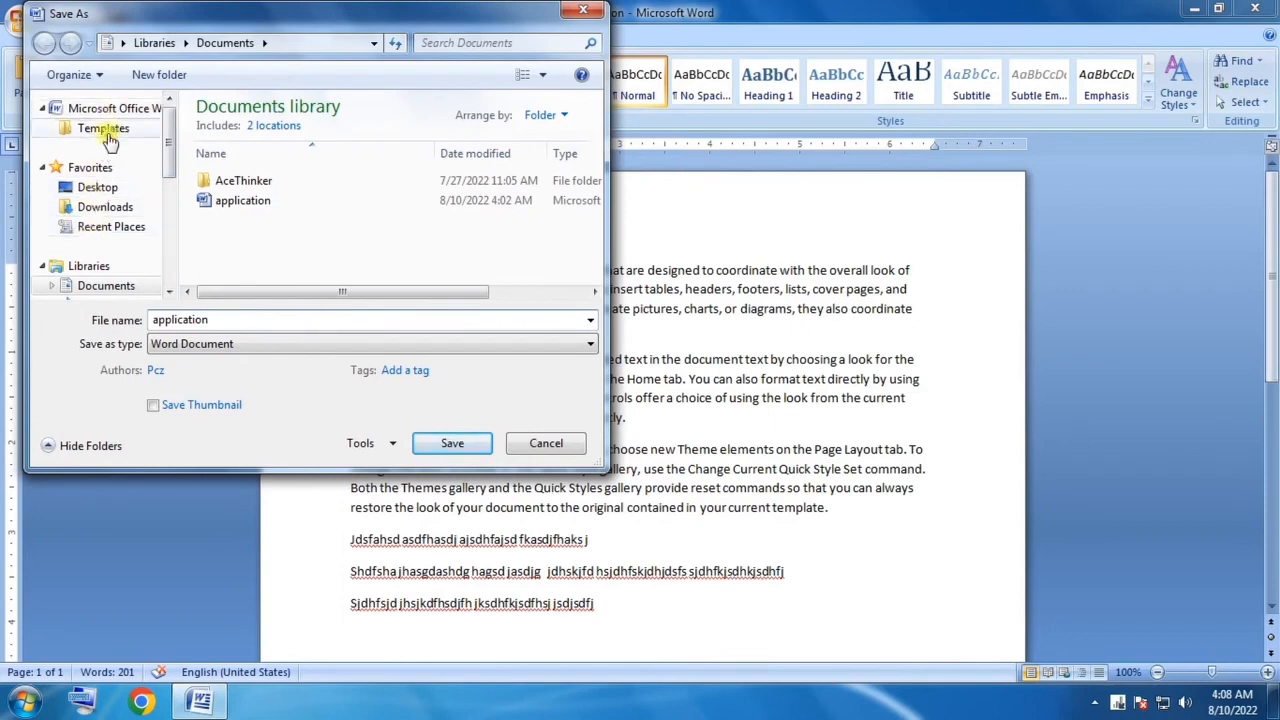
pyautogui.moveTo(172, 153); pyautogui.dragTo(168, 225)
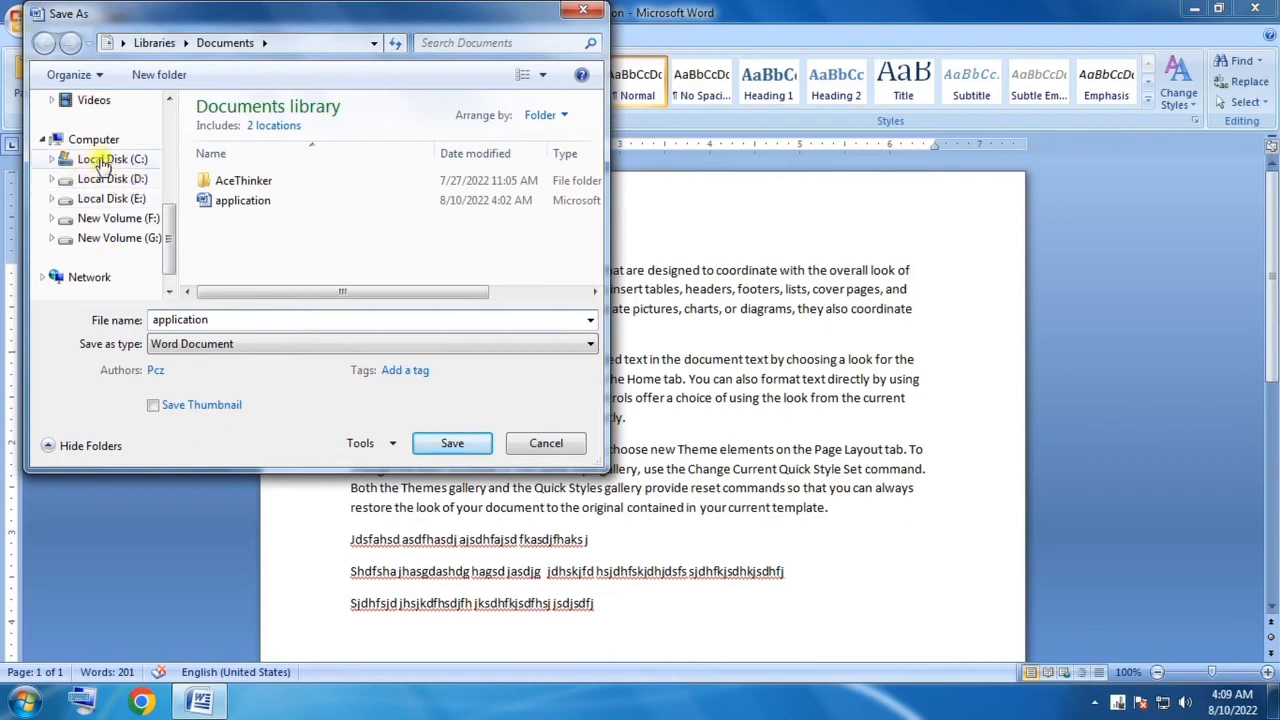
pyautogui.click(116, 241)
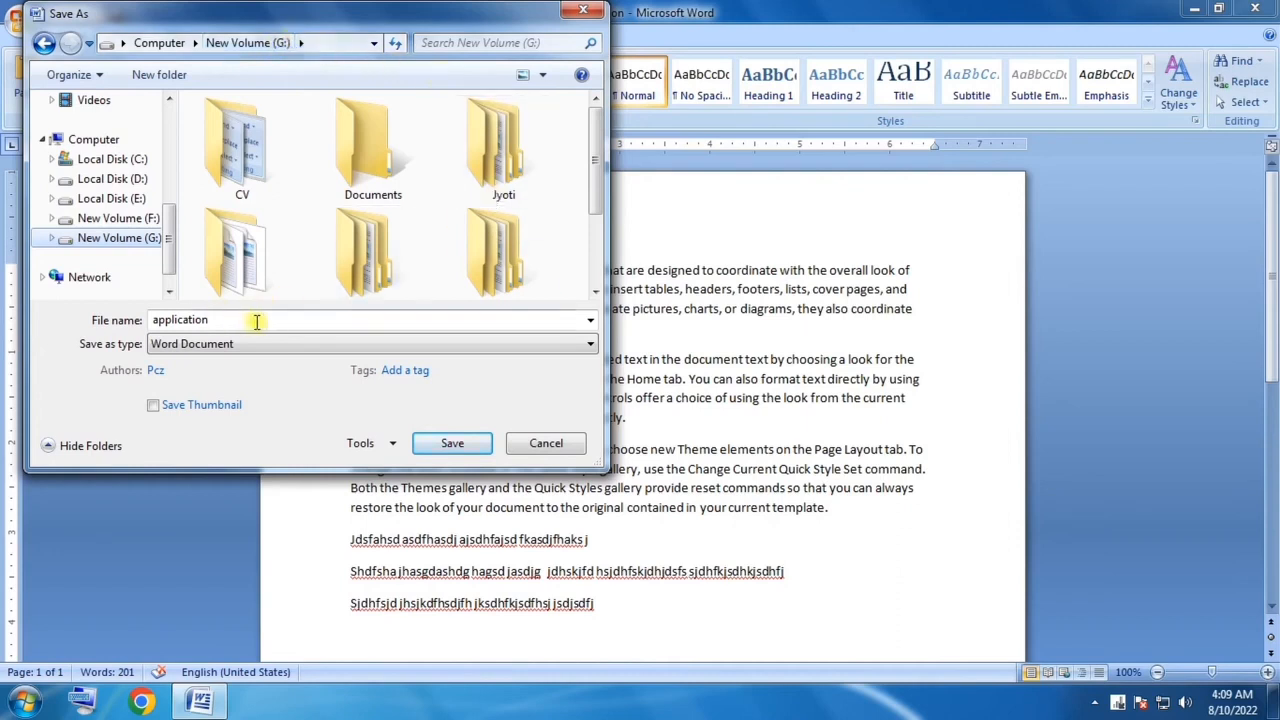
pyautogui.moveTo(595, 140); pyautogui.dragTo(594, 191)
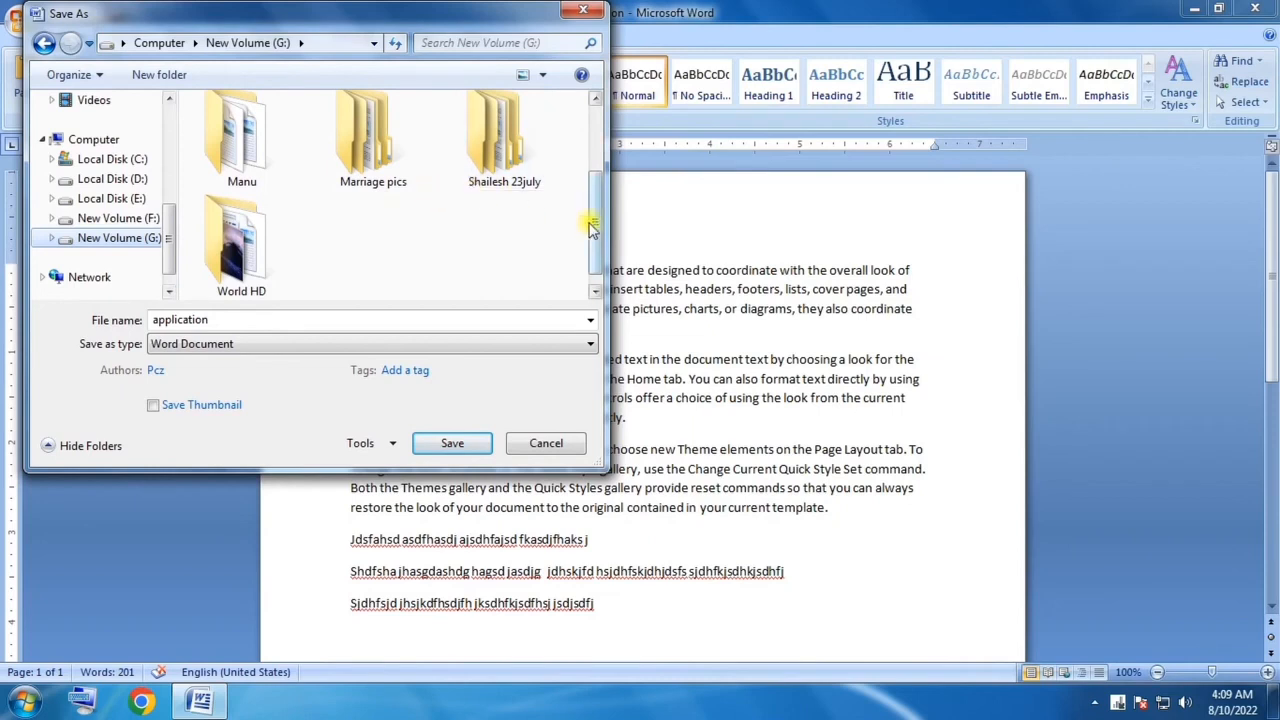
pyautogui.scroll(-1, 594, 230)
pyautogui.scroll(3, 612, 208)
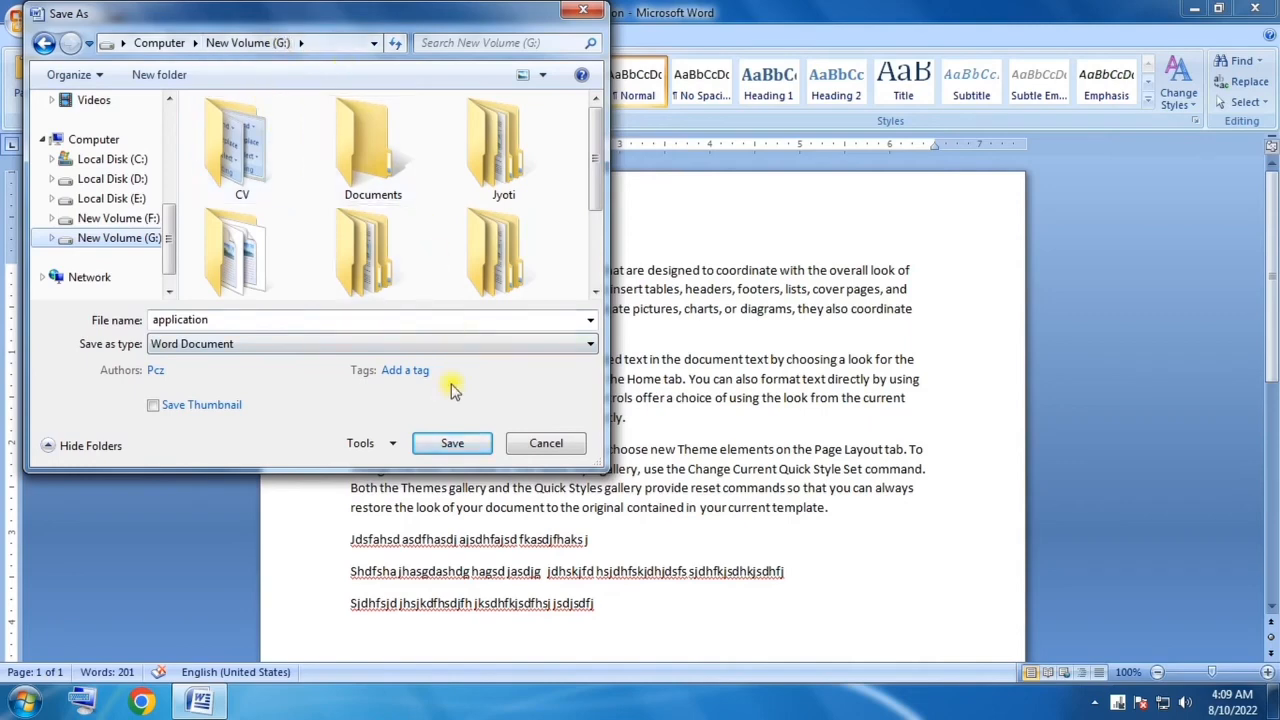
pyautogui.click(452, 443)
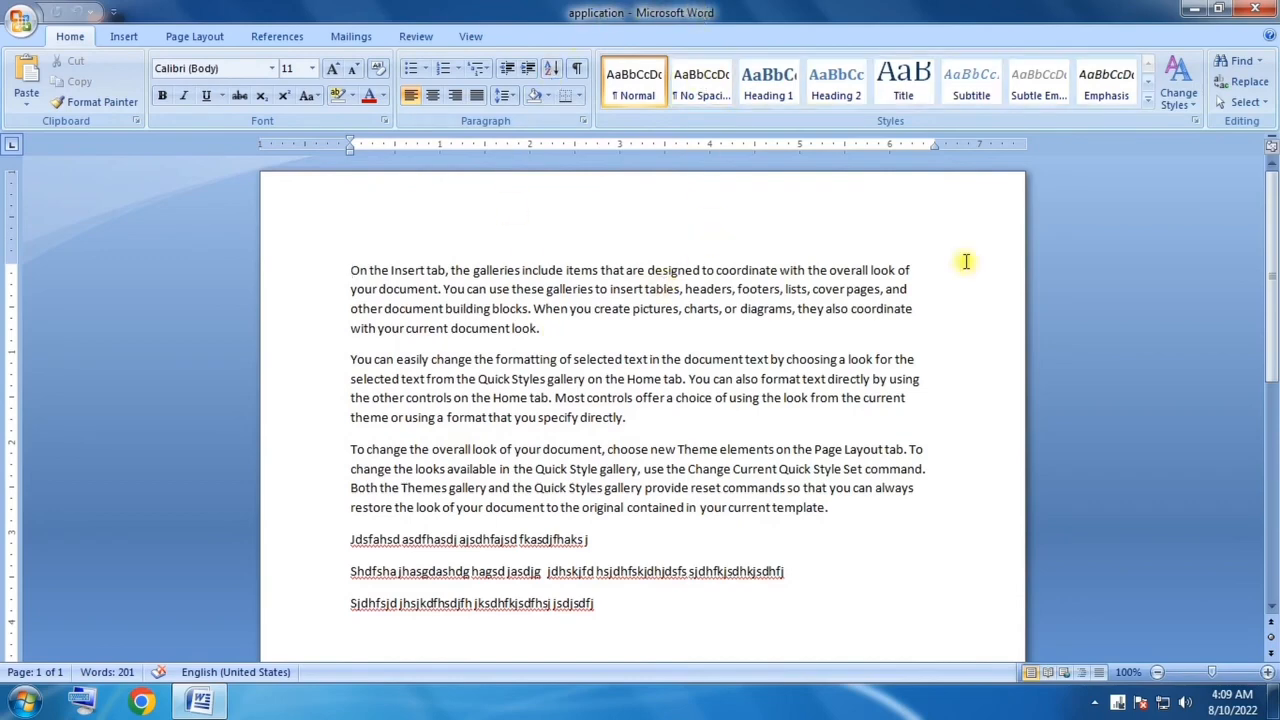
# Step: Minimize the document and browse to New Volume (G:) in Windows Explorer to check for the saved copy
pyautogui.click(1193, 10)
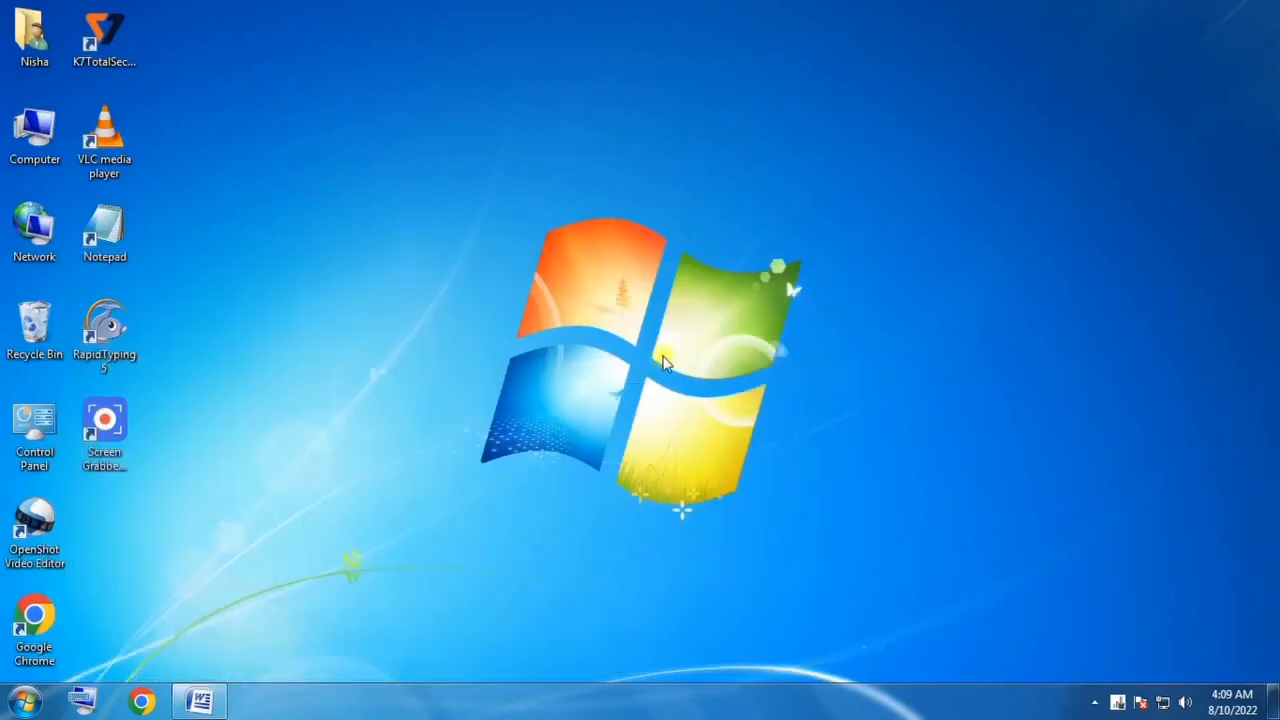
pyautogui.doubleClick(30, 155)
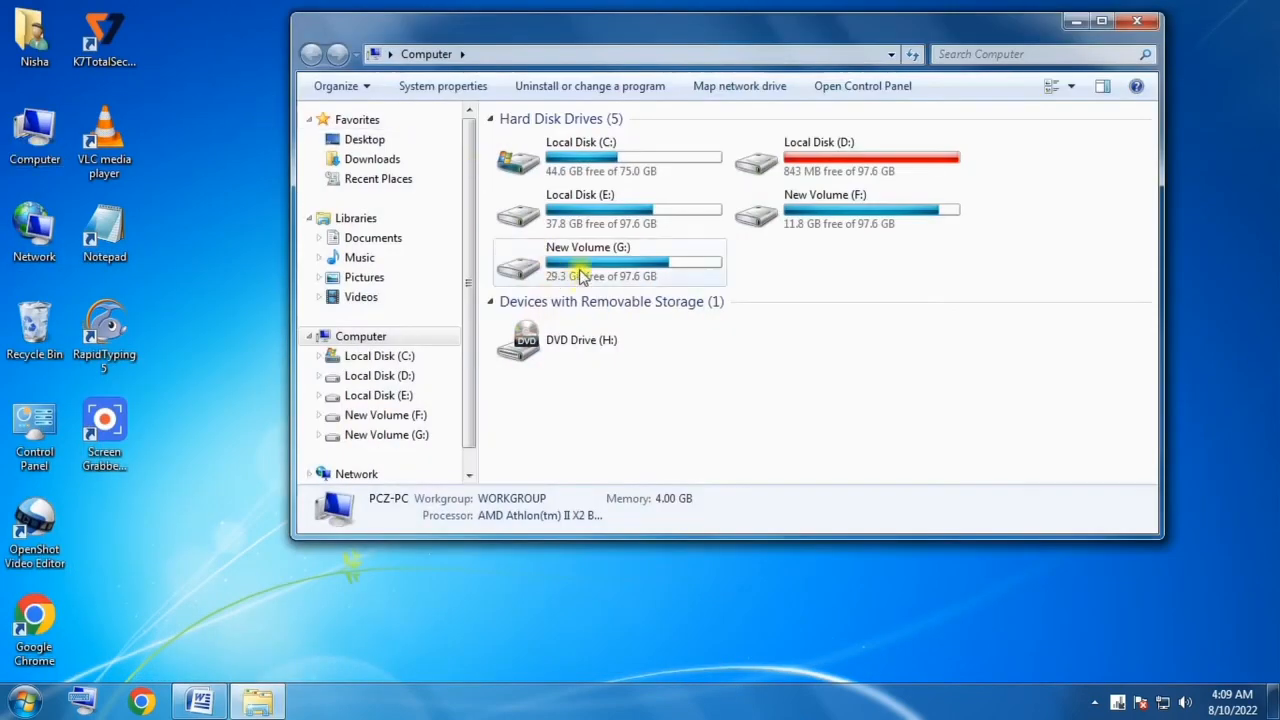
pyautogui.doubleClick(635, 260)
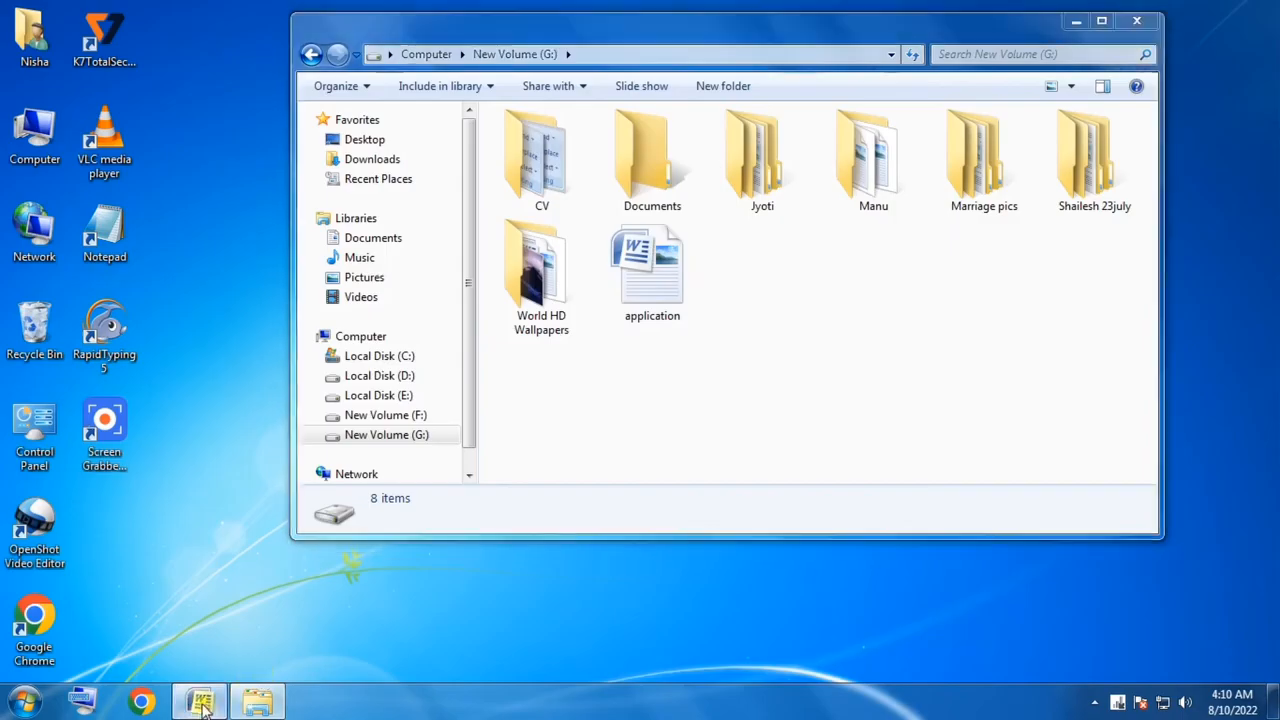
# Step: Switch back to the application document in Word, look over its Save As options, and save it under its current name
pyautogui.click(200, 700)
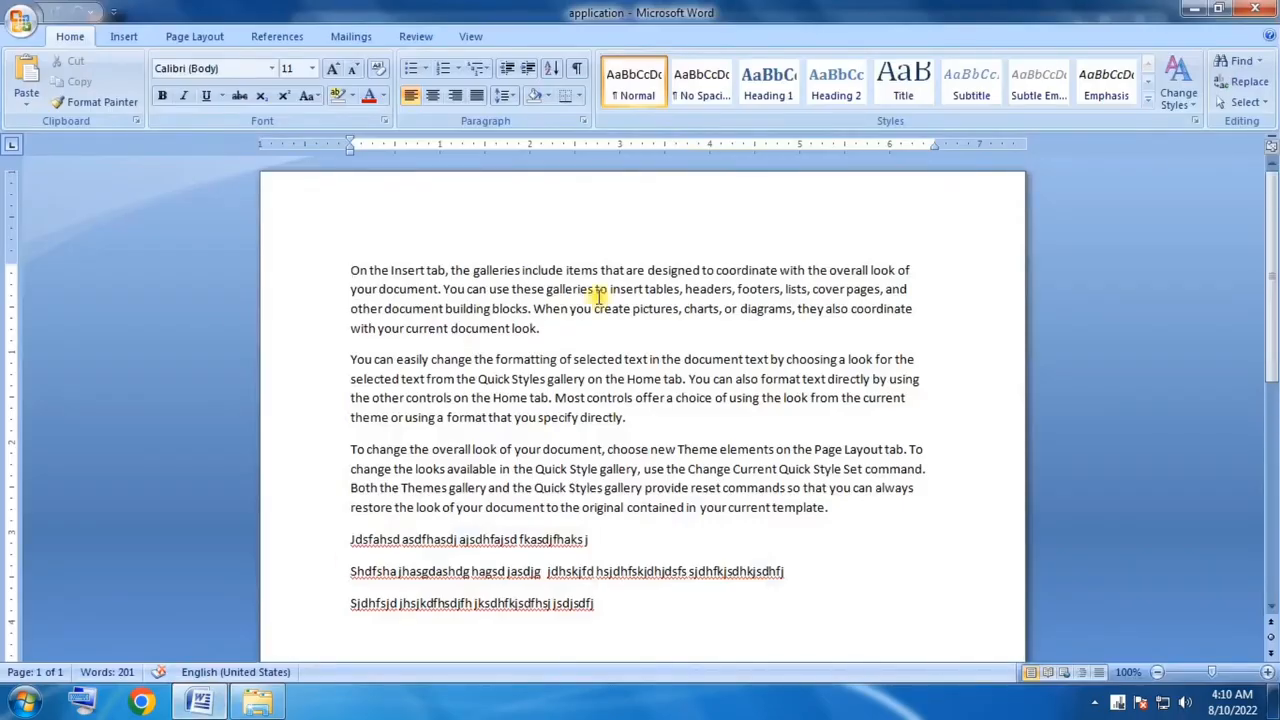
pyautogui.click(20, 20)
pyautogui.moveTo(63, 188)
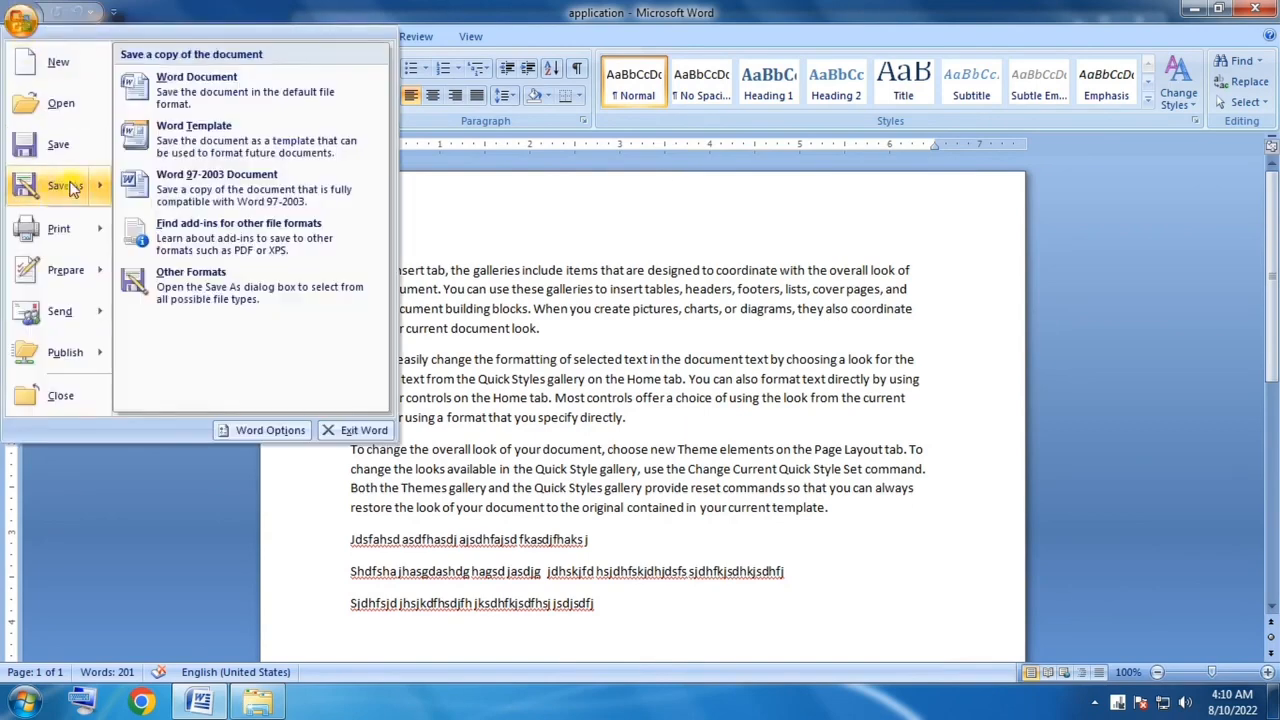
pyautogui.click(575, 278)
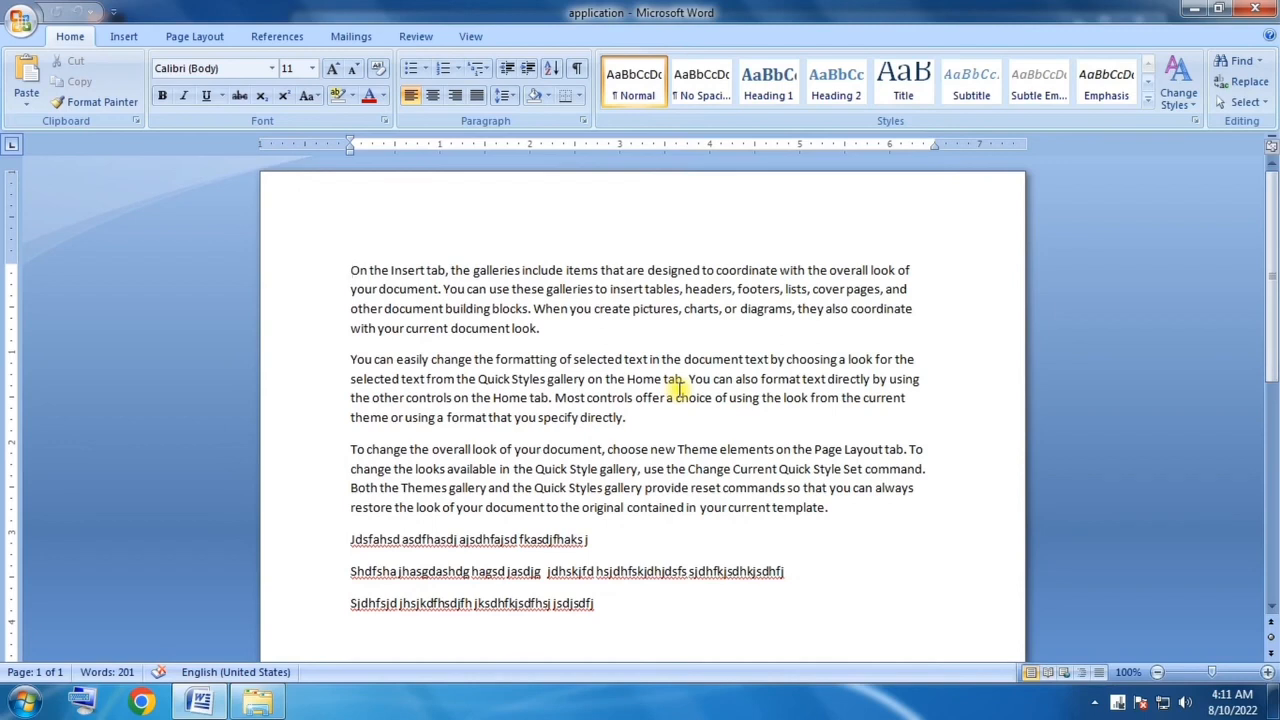
pyautogui.click(20, 20)
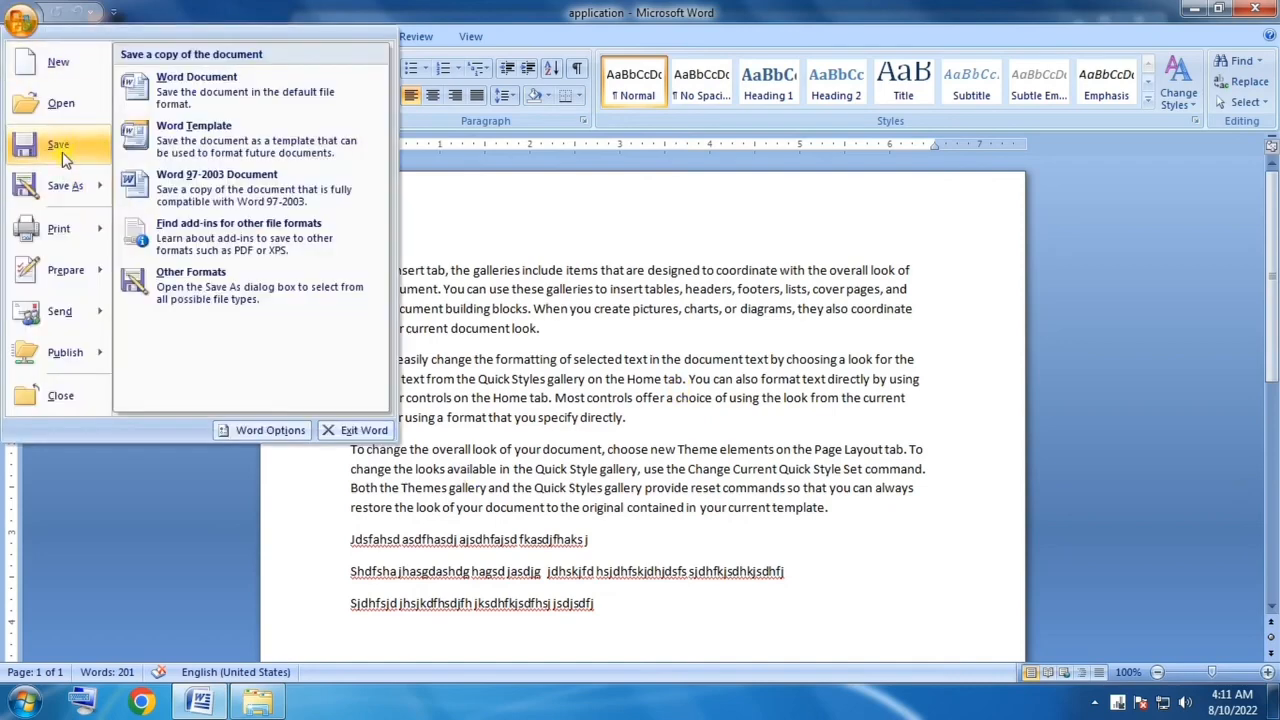
pyautogui.click(62, 145)
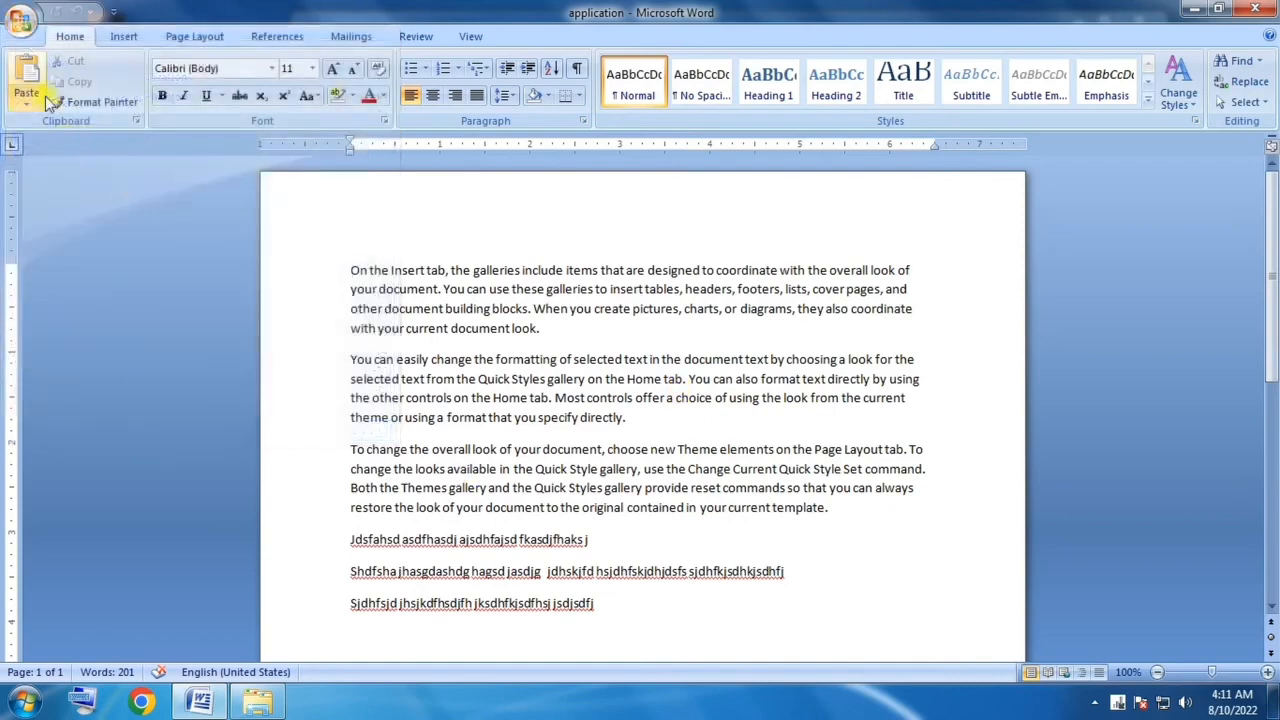
# Step: Save a copy of the document to New Volume (G:) as a Word Document with the file name letter
pyautogui.click(26, 34)
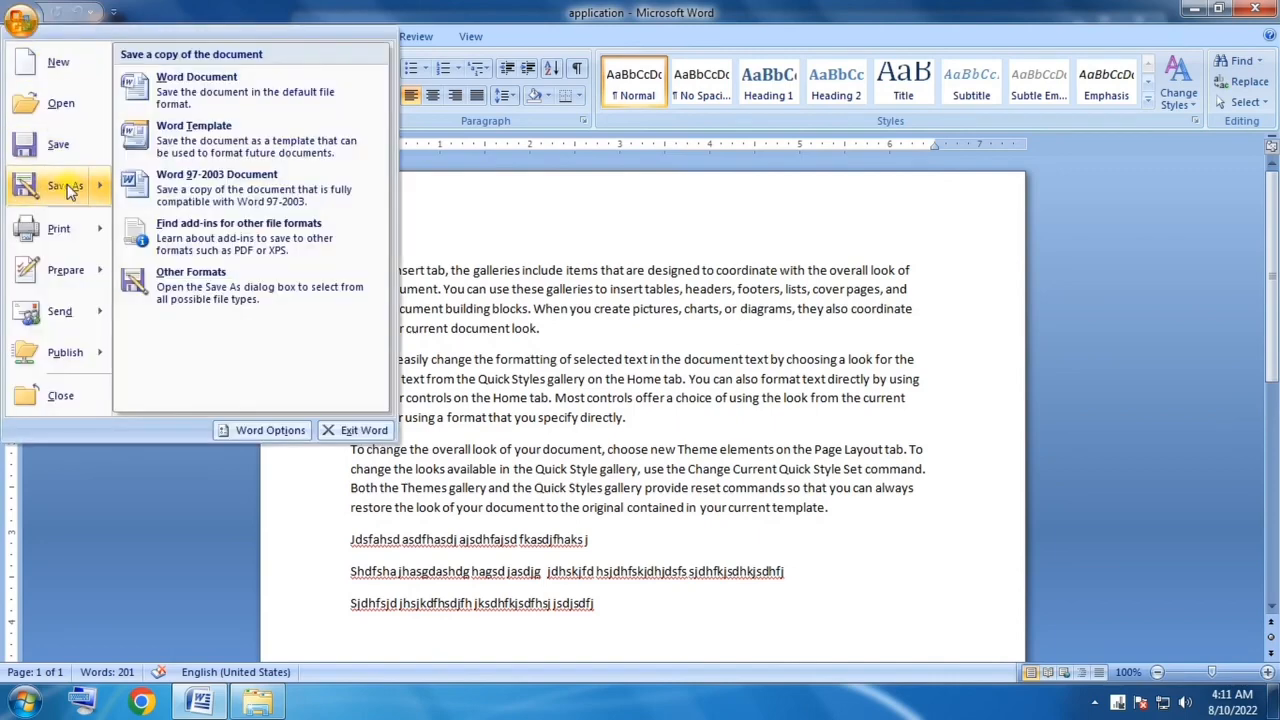
pyautogui.click(70, 190)
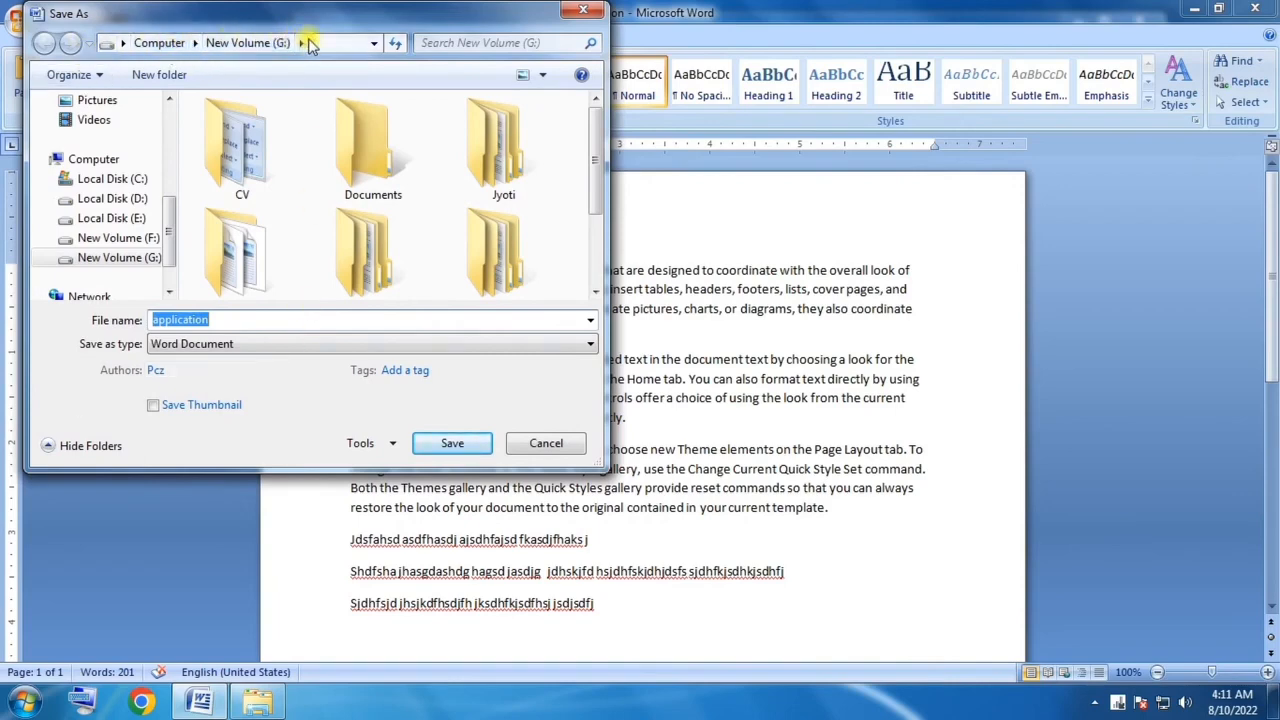
pyautogui.click(220, 319)
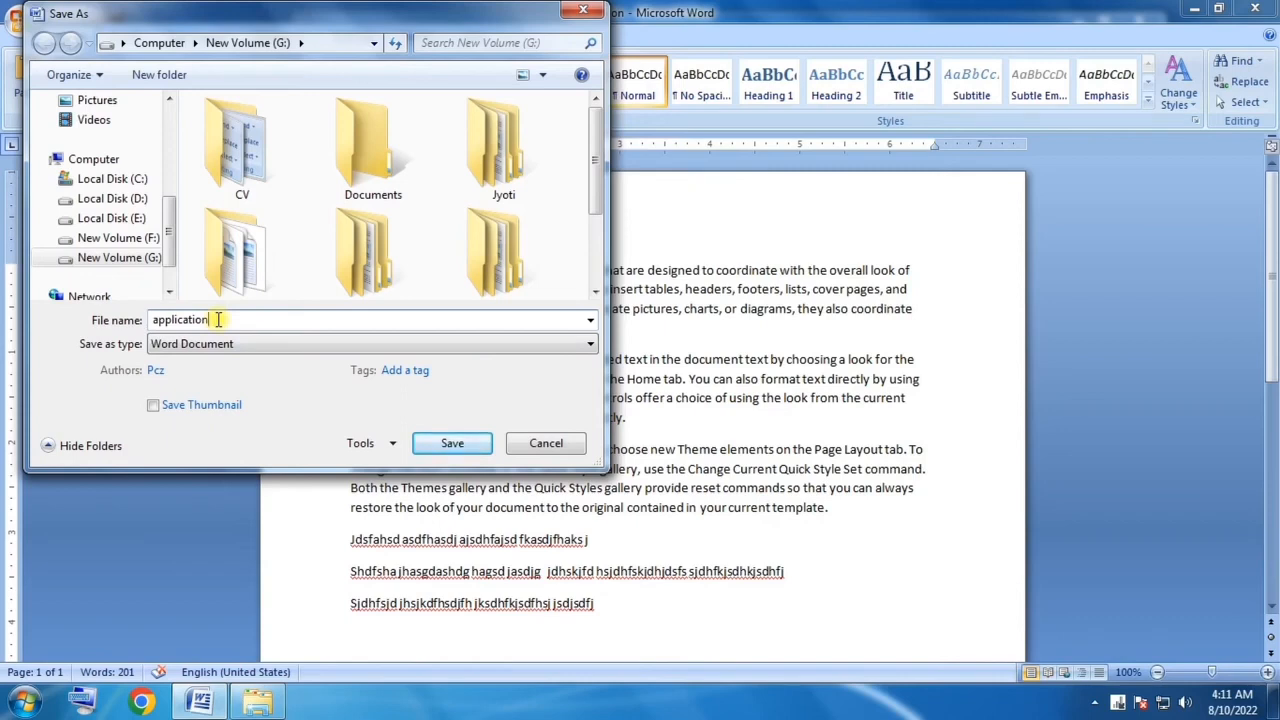
pyautogui.moveTo(224, 319); pyautogui.dragTo(145, 318)
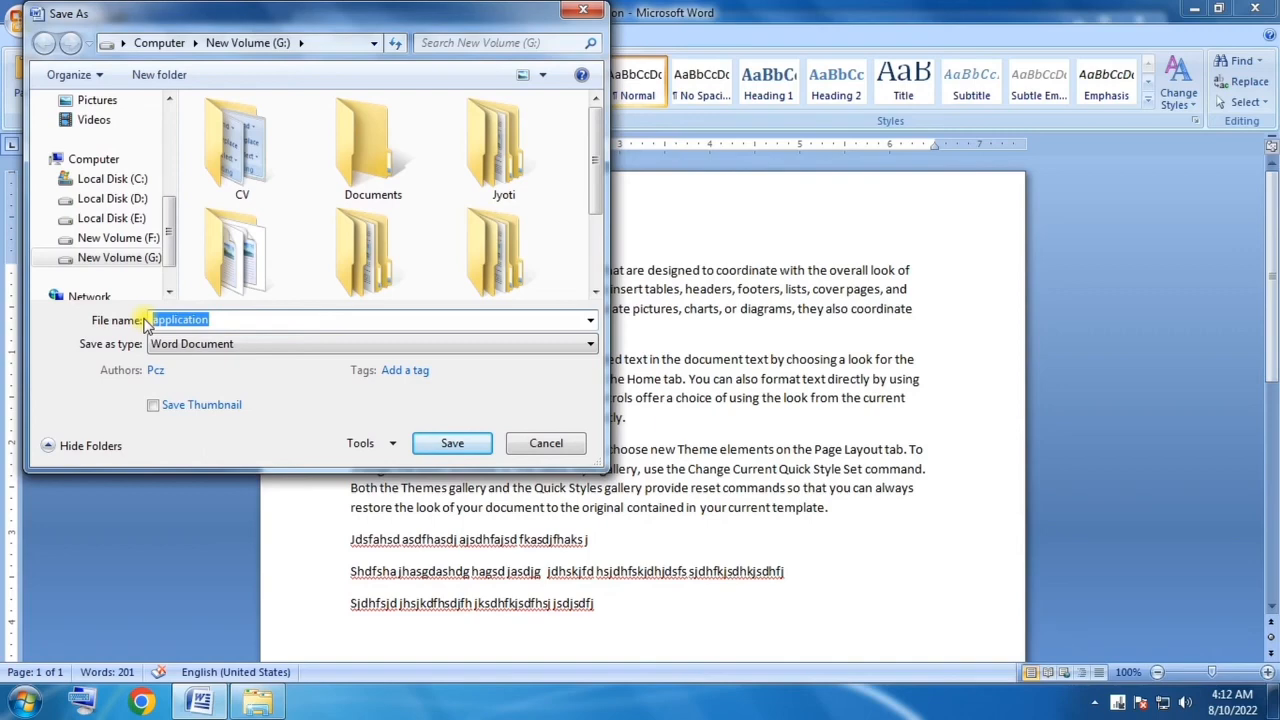
pyautogui.write('letter')
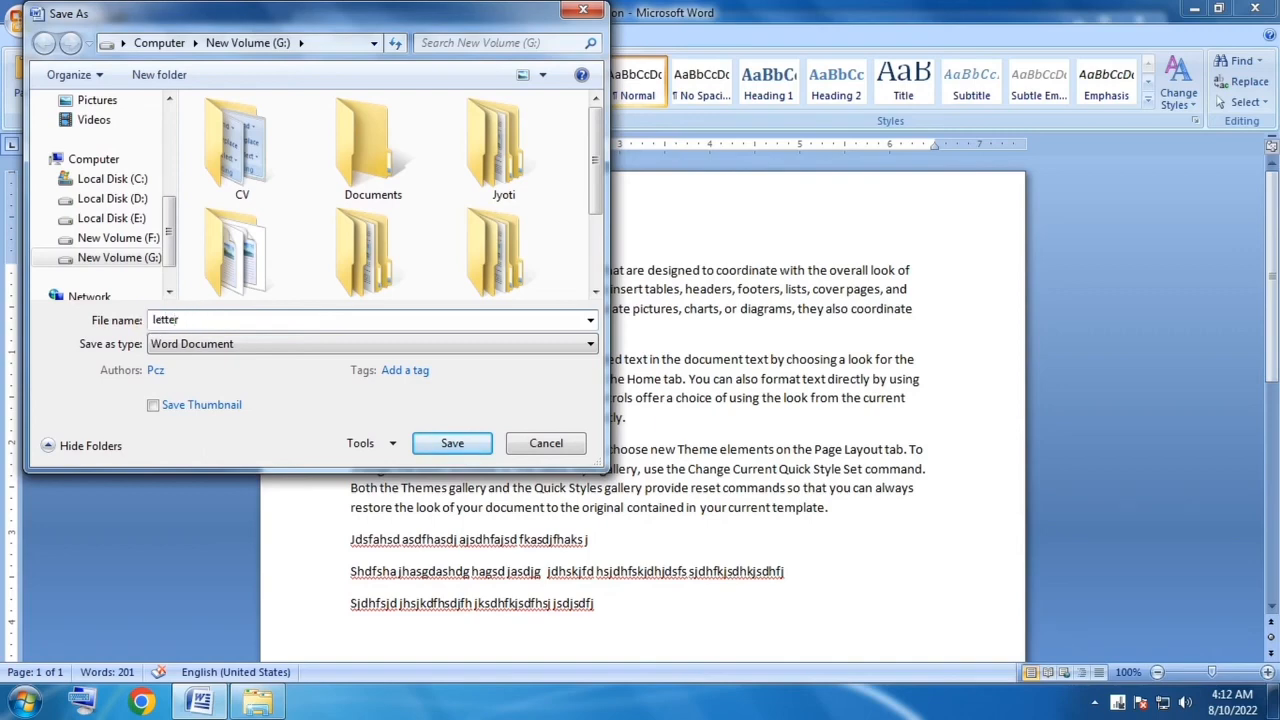
pyautogui.click(449, 443)
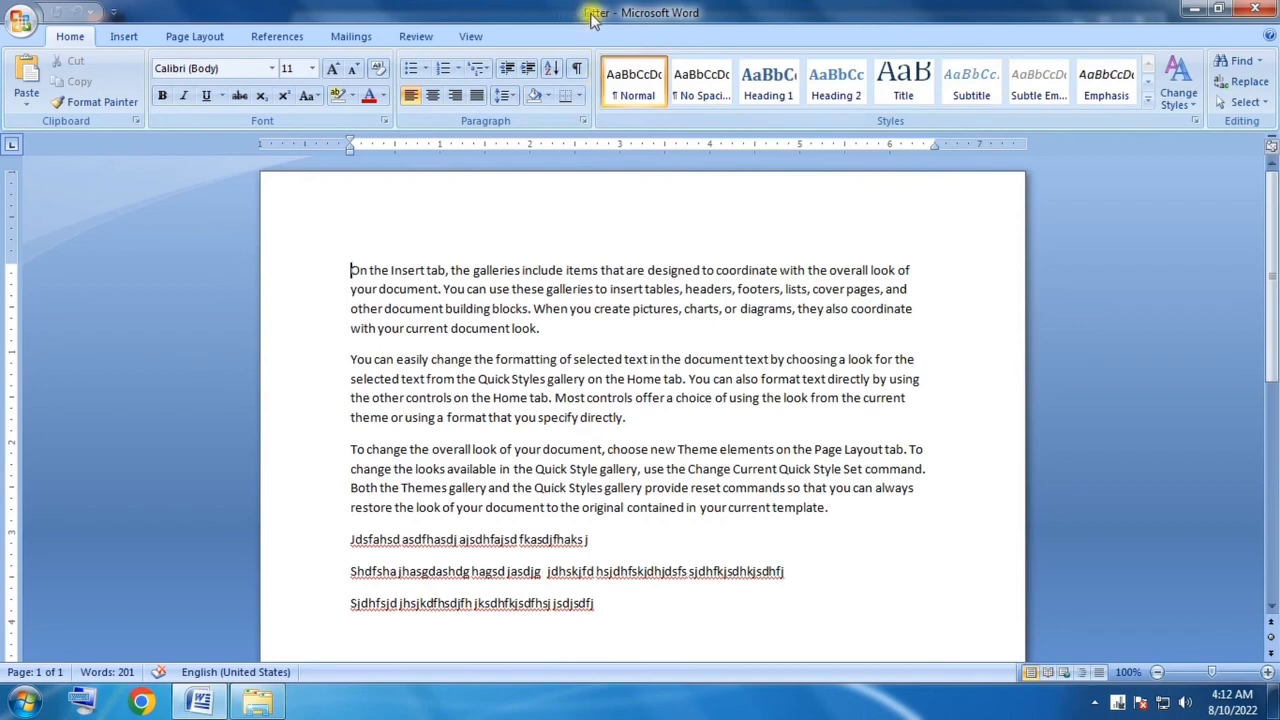
# Step: Minimize the document and browse to New Volume (G:) in Windows Explorer to check for the letter file
pyautogui.doubleClick(529, 417)
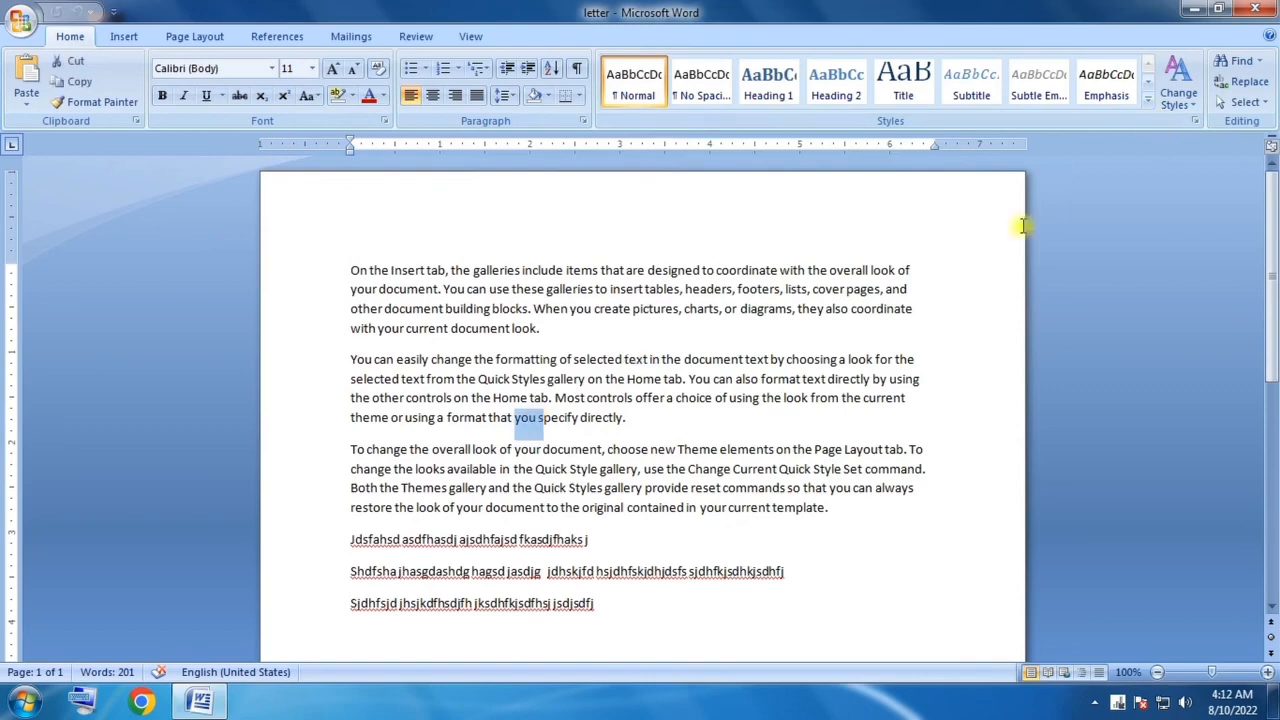
pyautogui.click(1191, 9)
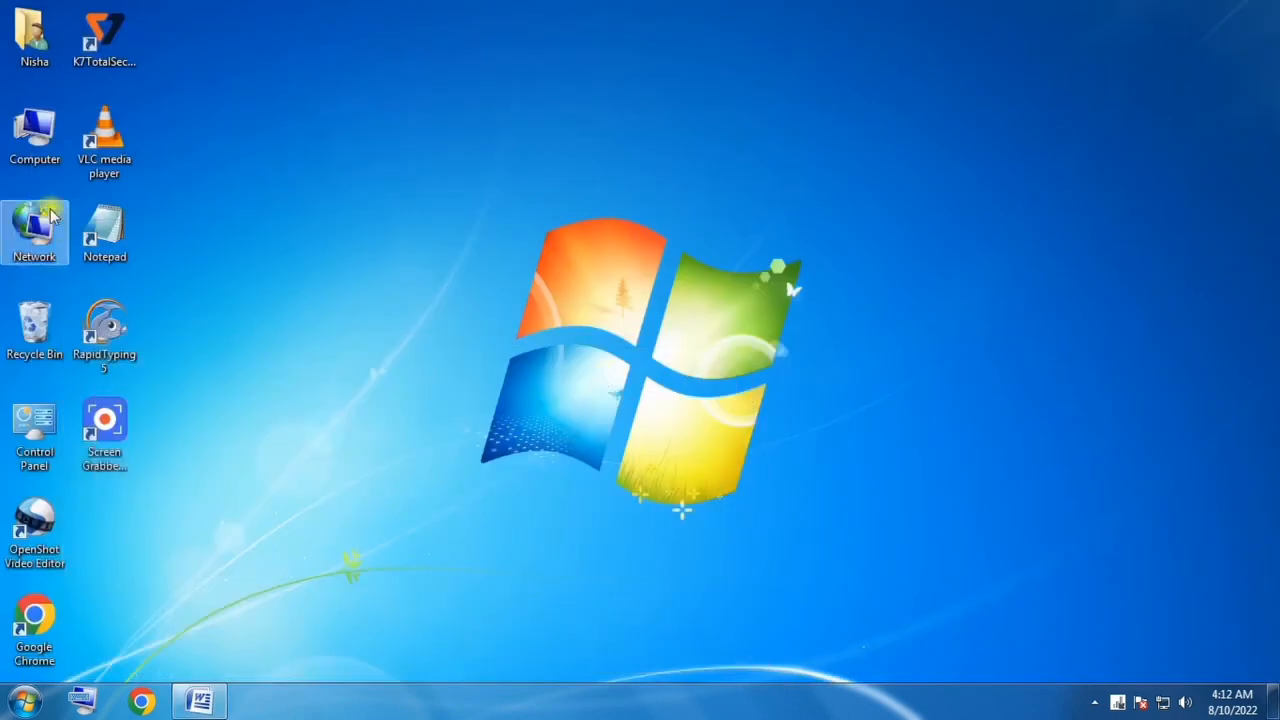
pyautogui.doubleClick(38, 130)
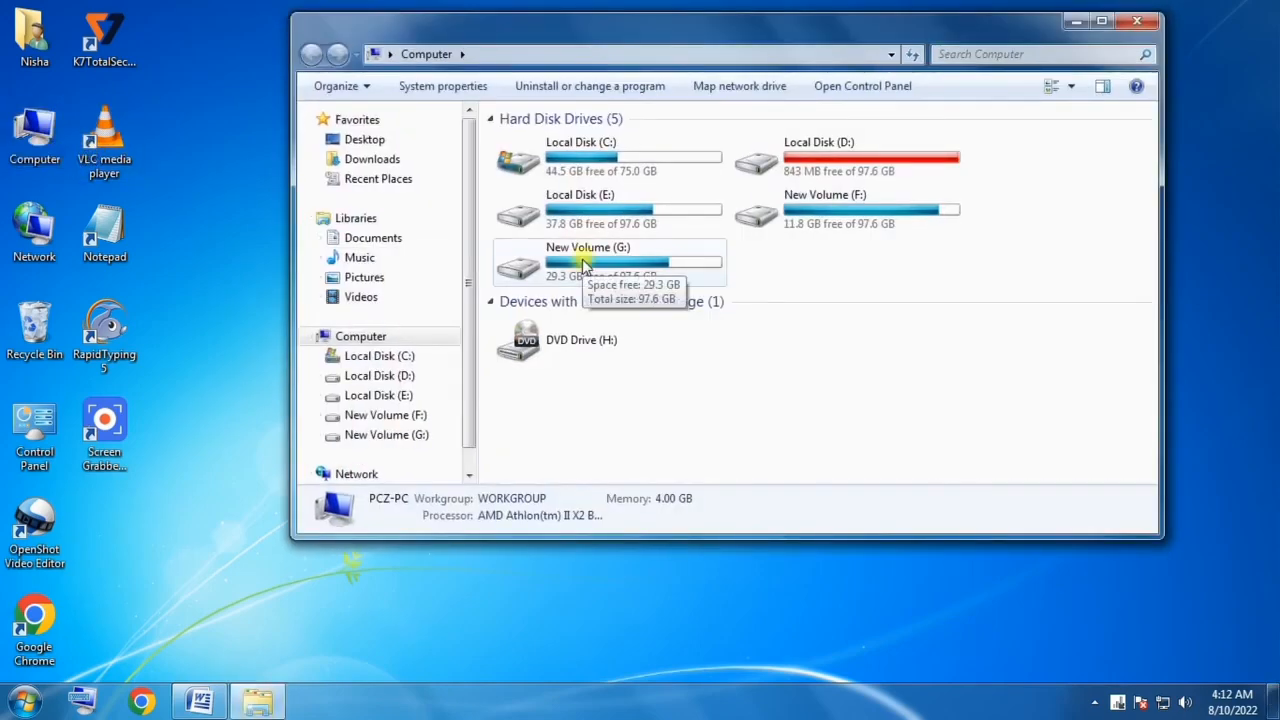
pyautogui.doubleClick(585, 265)
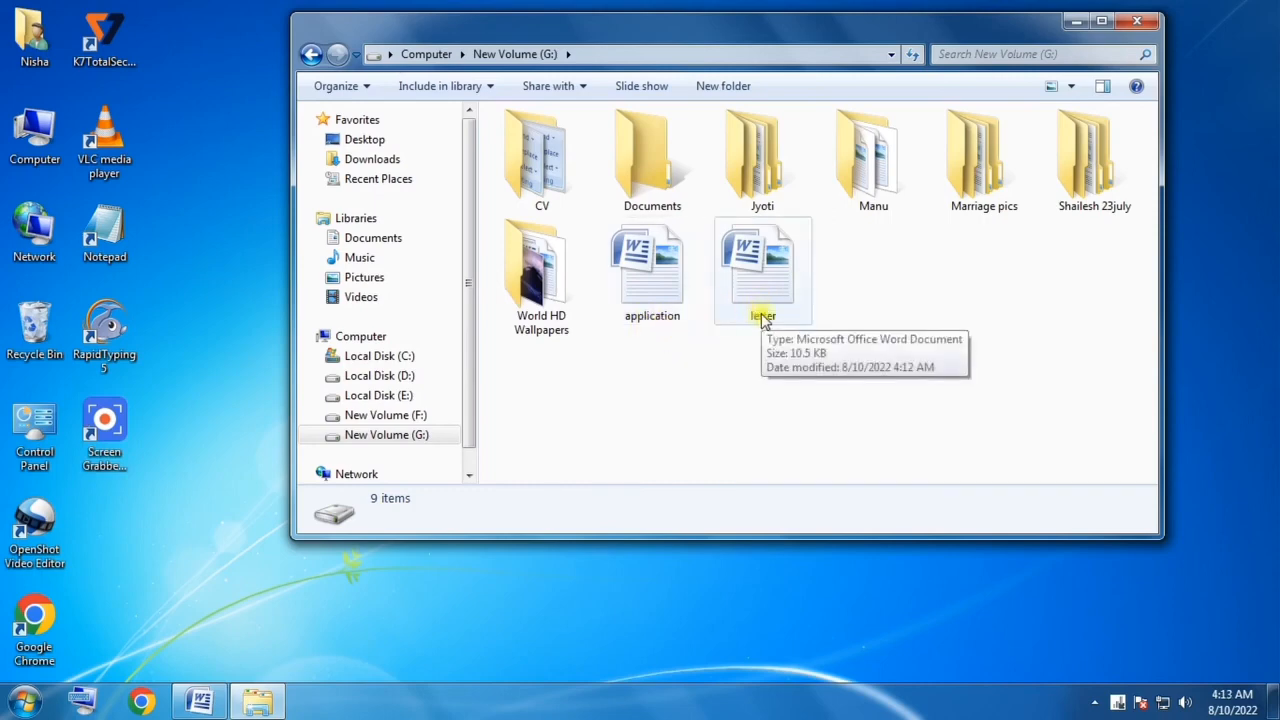
# Step: Open the application file in Word, close it, and open the letter file to compare their contents
pyautogui.doubleClick(663, 281)
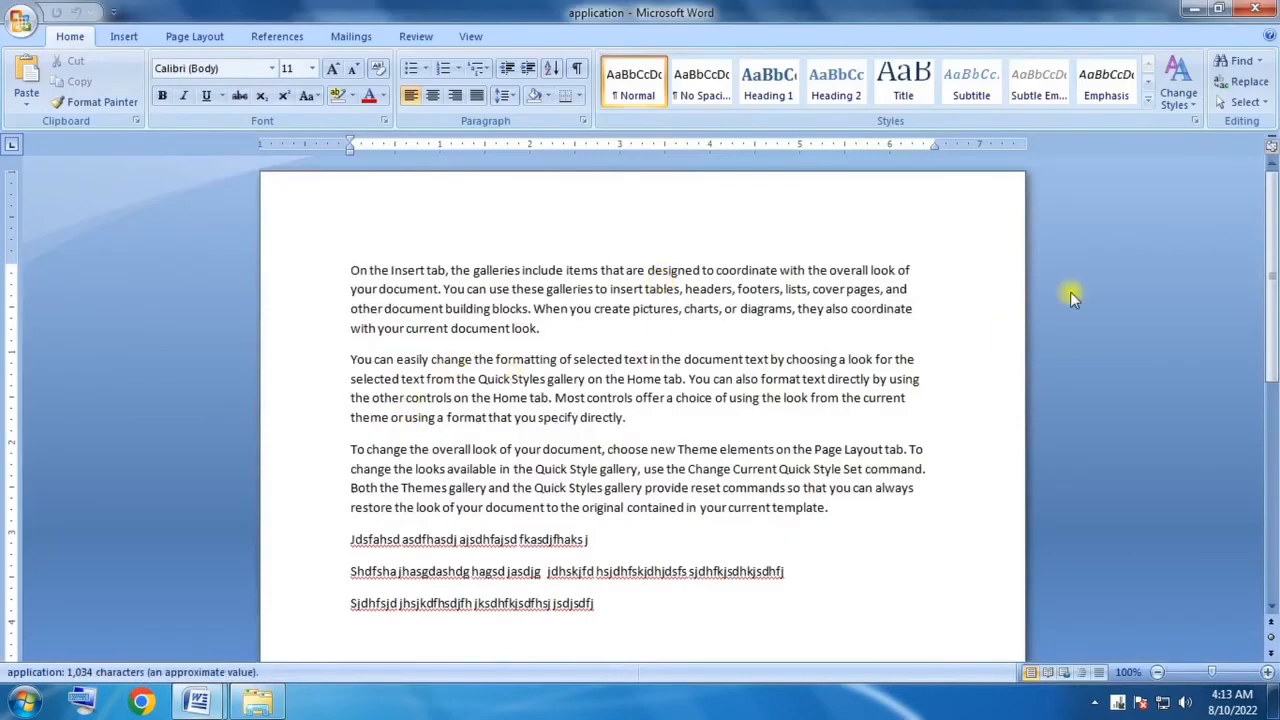
pyautogui.click(1245, 9)
pyautogui.doubleClick(760, 263)
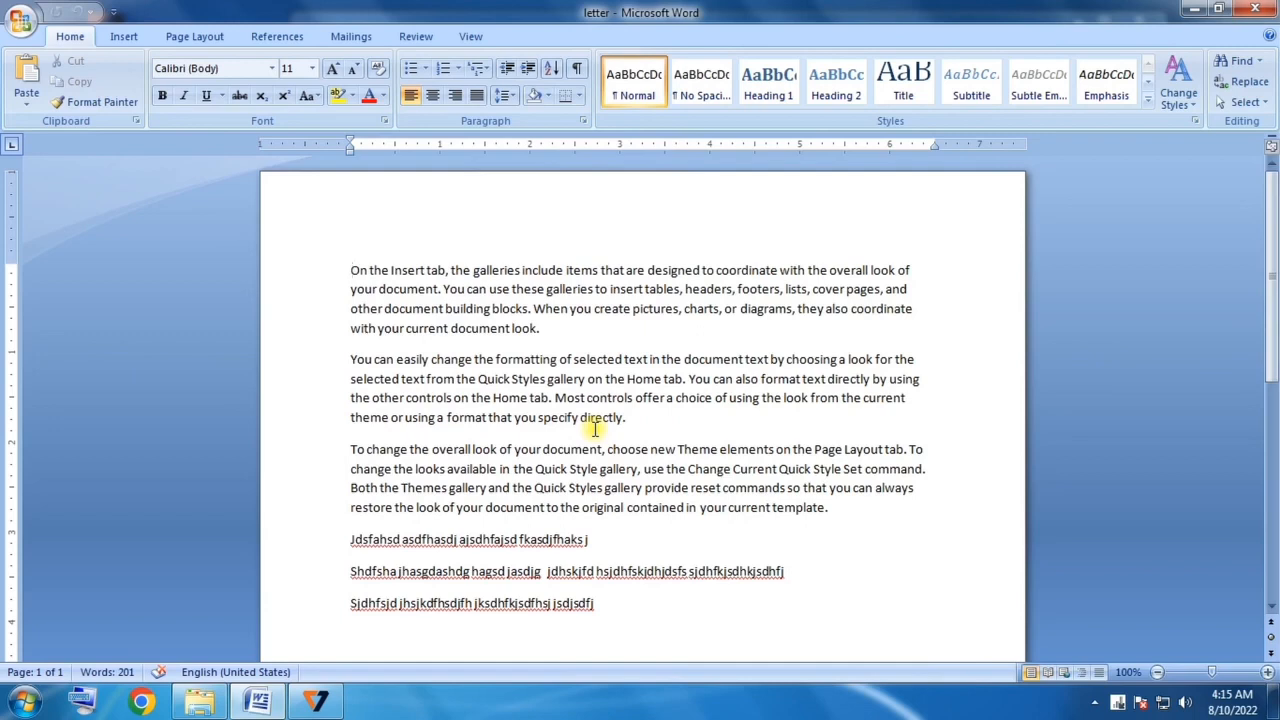
# Step: Display the Save As options for the letter document
pyautogui.click(20, 22)
pyautogui.moveTo(70, 190)
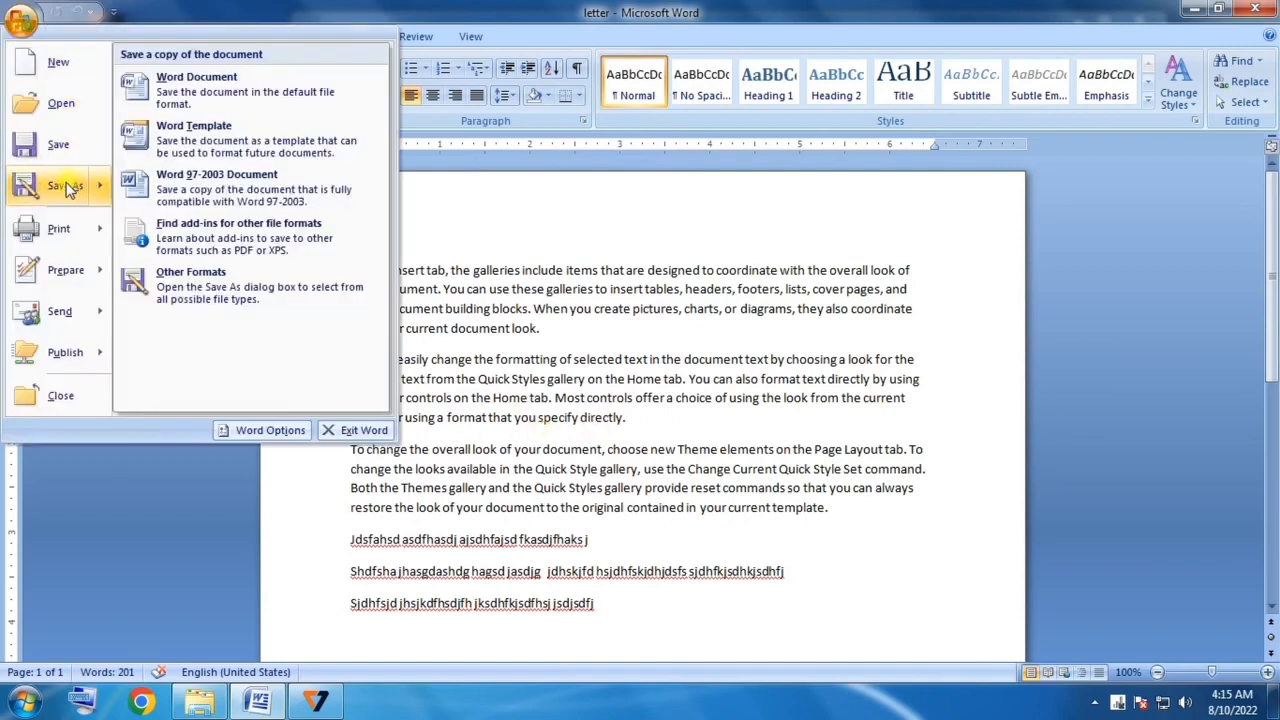